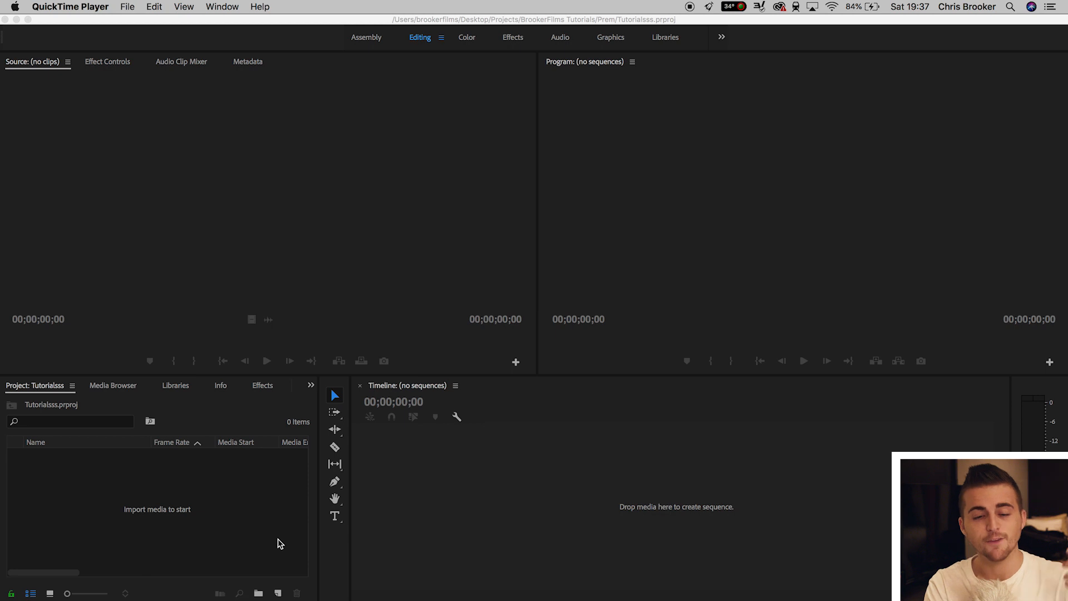
Create a new bin in the project and name it Videos Footage CAM 1.
left_click(258, 594)
left_click(259, 594)
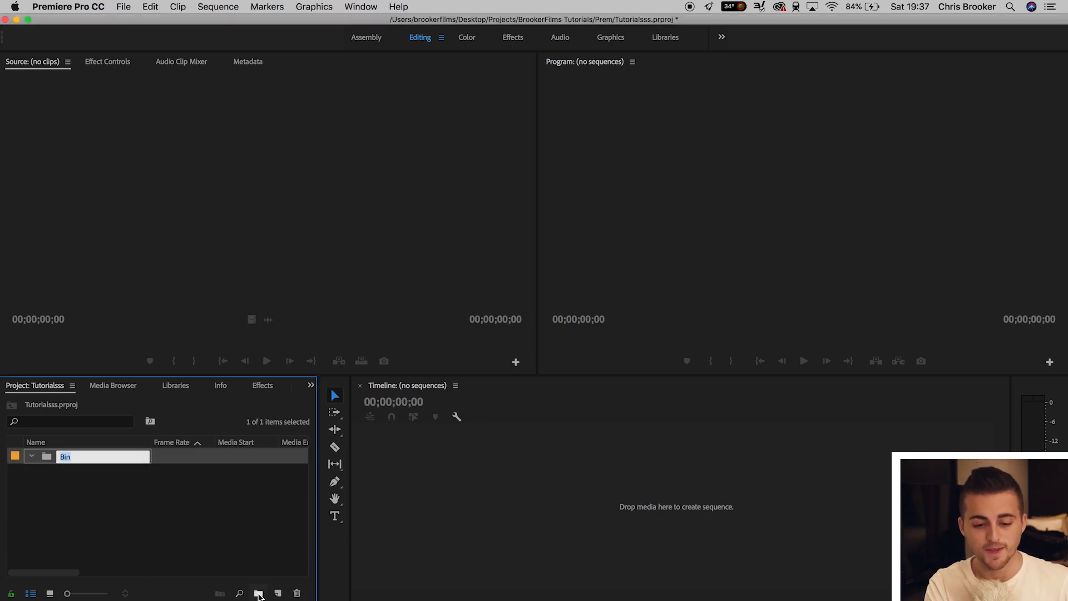
type("V")
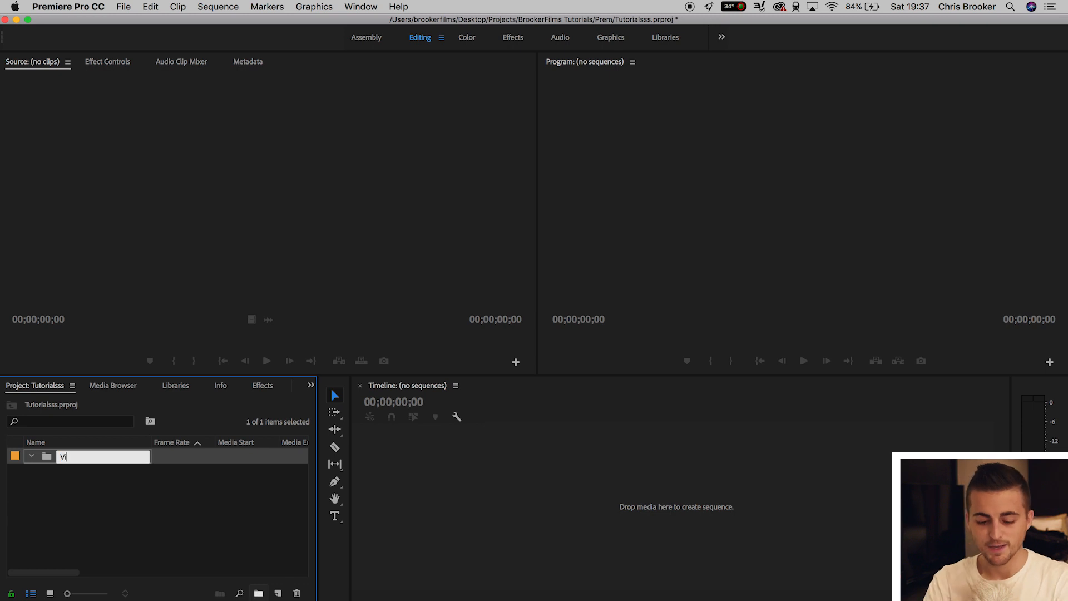
type("ideos Footage")
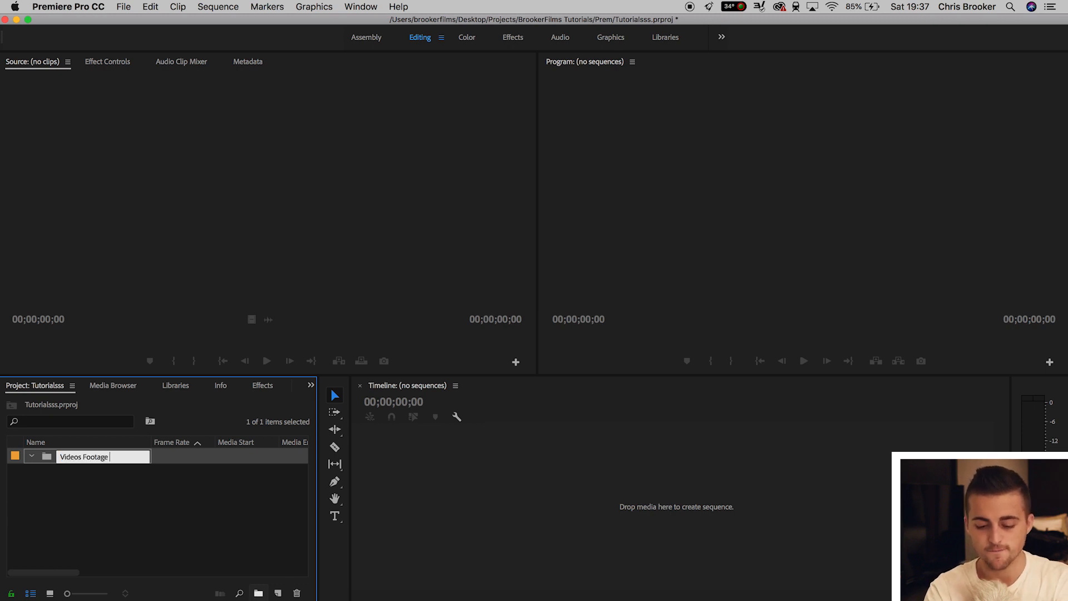
type(" CAM 1")
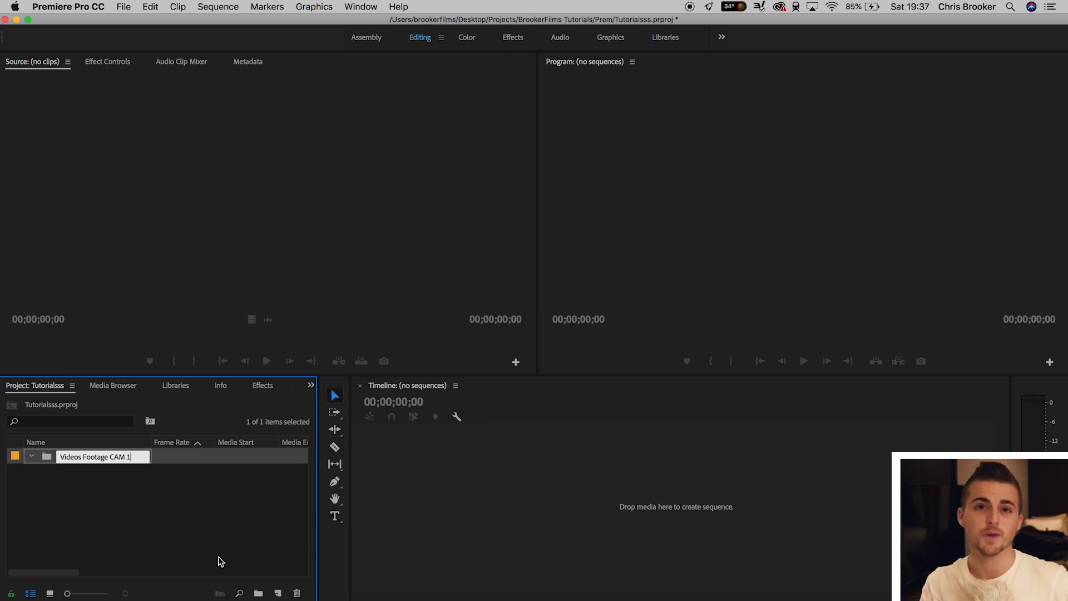
left_click(195, 532)
Create a second bin at the project's root level and name it CAM 2.
left_click(259, 593)
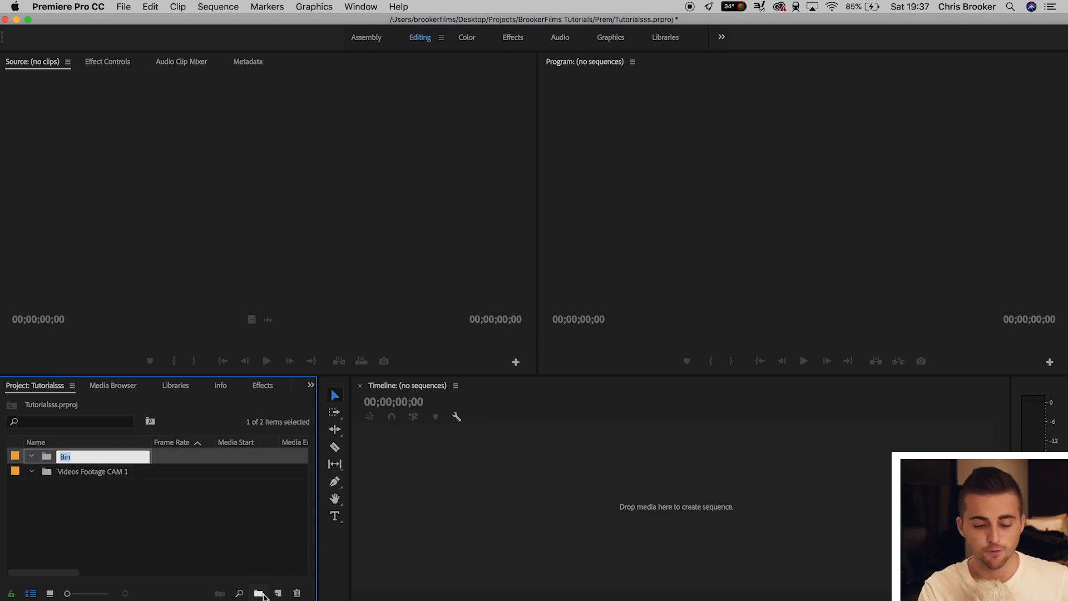
key("BackSpace")
key("BackSpace")
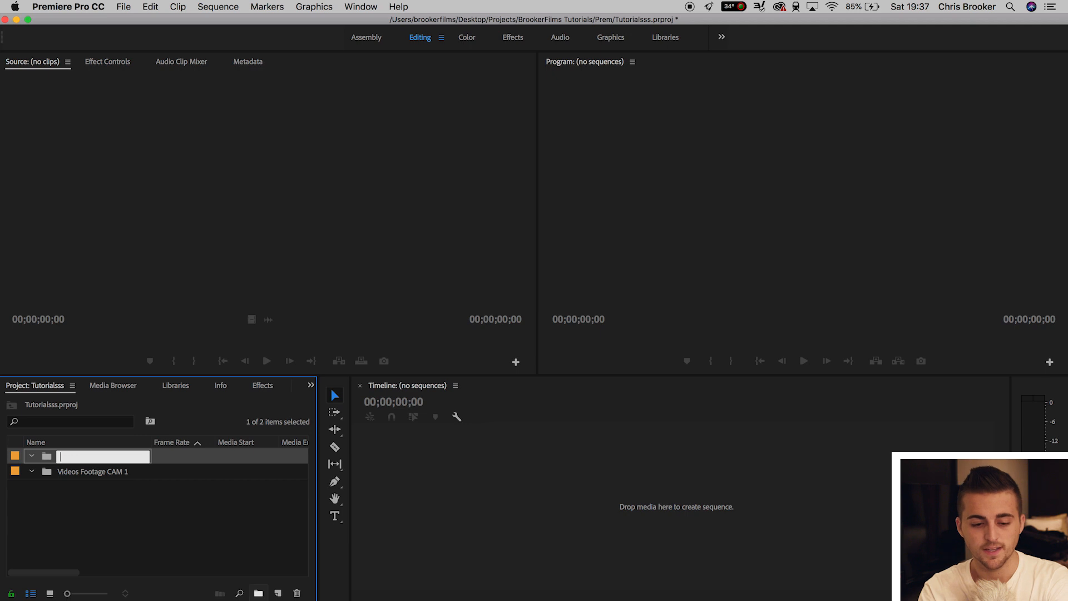
type("CAM 2")
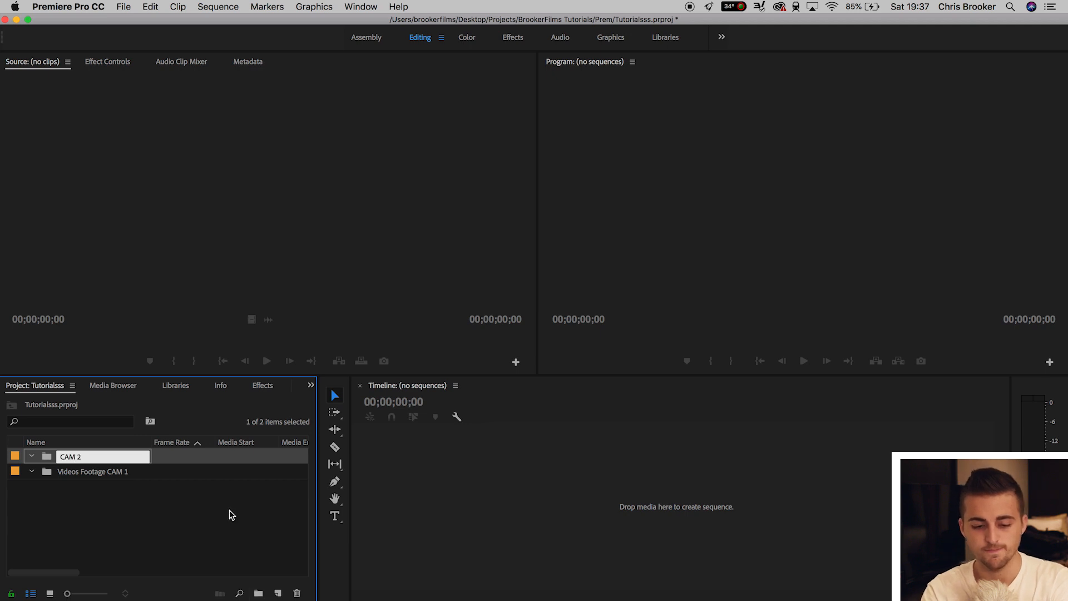
left_click(234, 532)
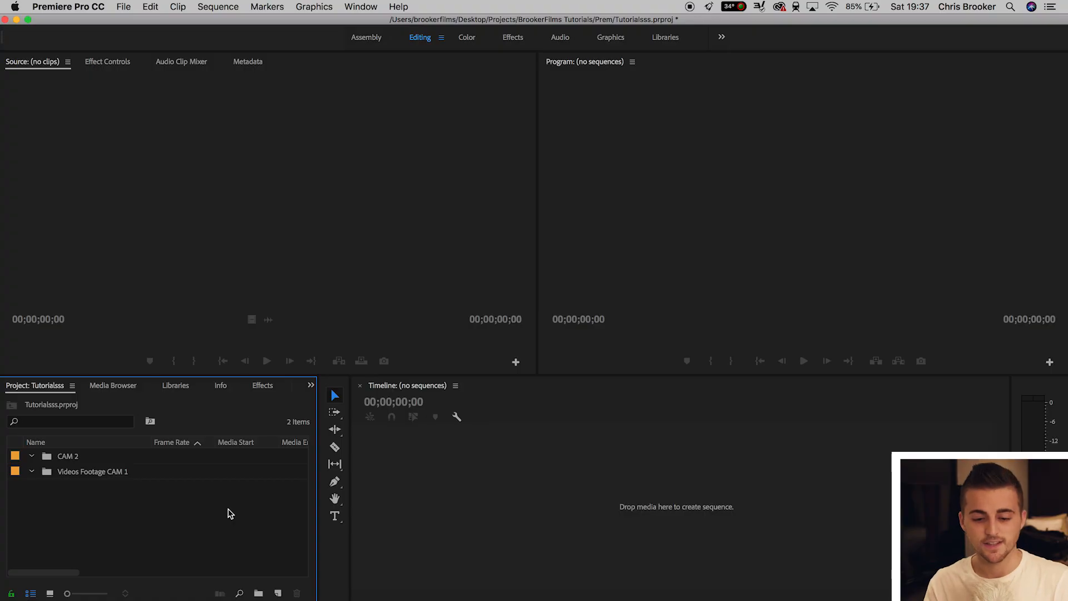
Create a bin named FOOTAGE SUB FOLDER inside the CAM 2 bin and return to the Tutorialsss project view.
double_click(46, 455)
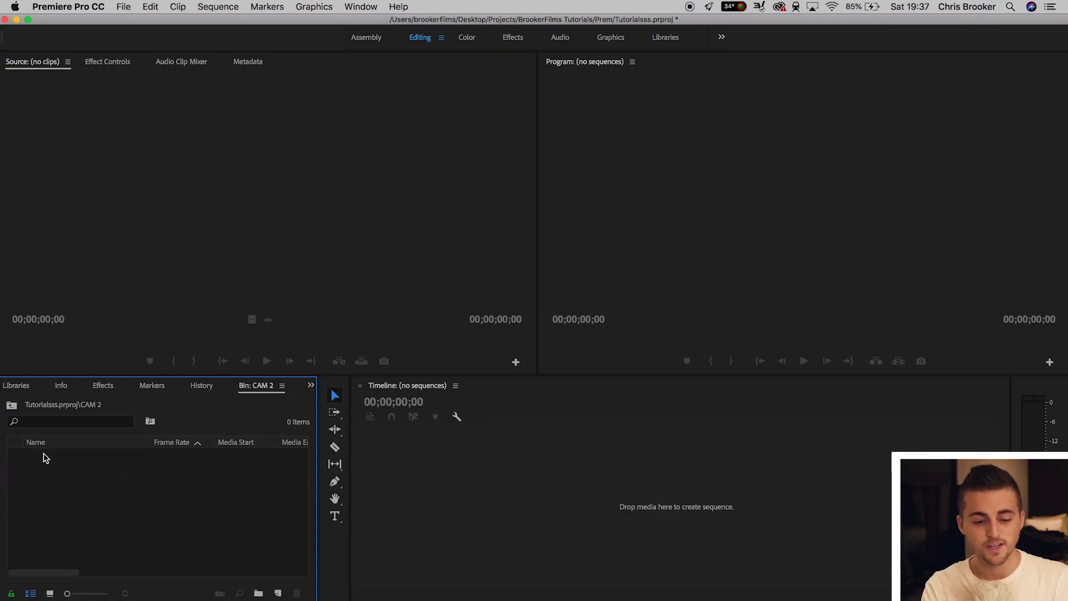
left_click(259, 593)
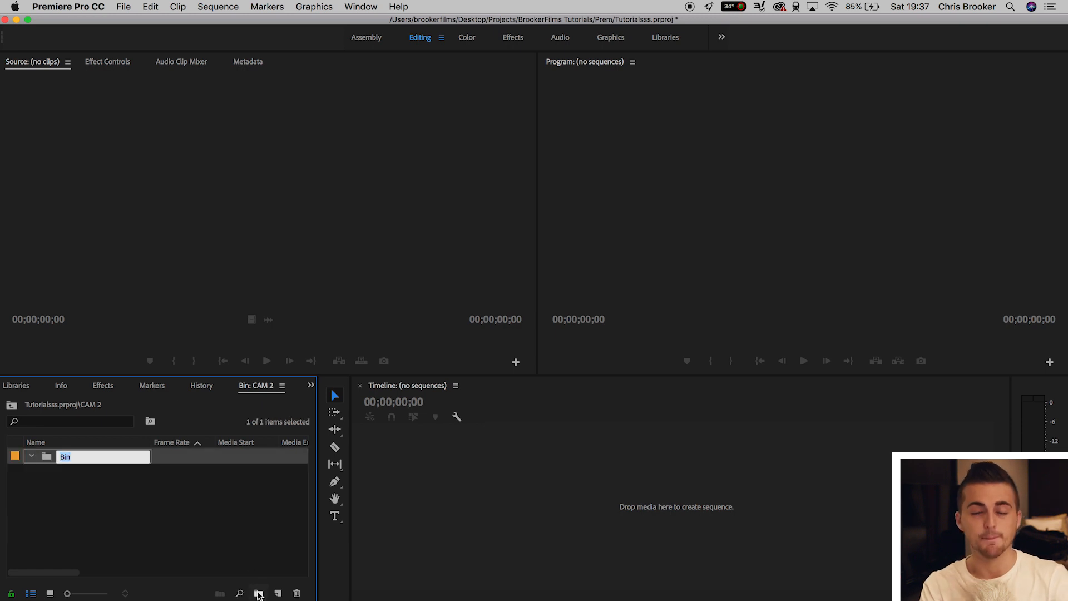
type("F")
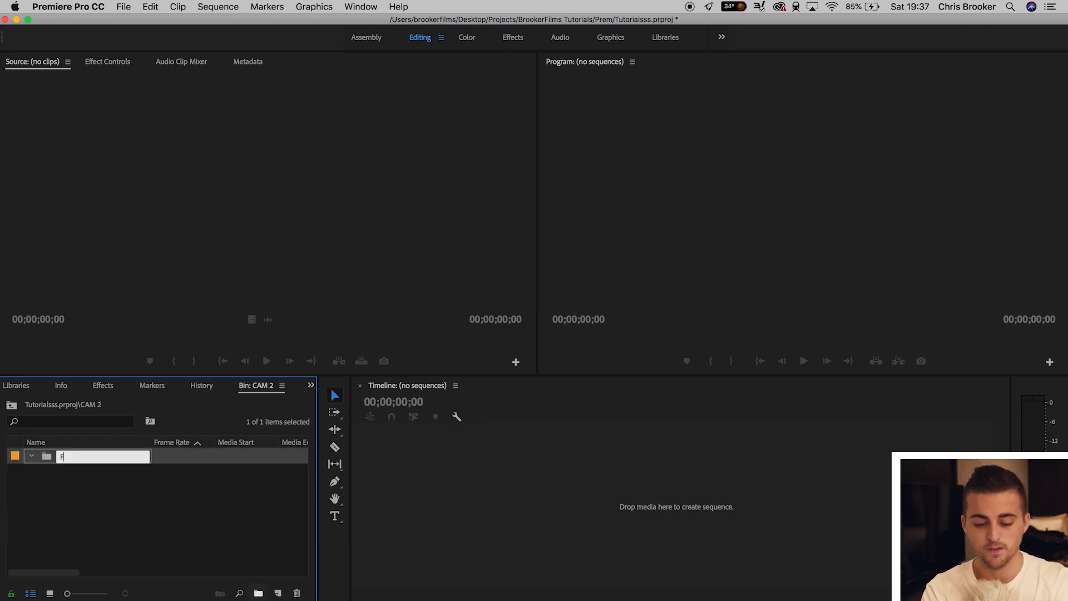
type("OOTAGE SUB FOLDER")
left_click(207, 524)
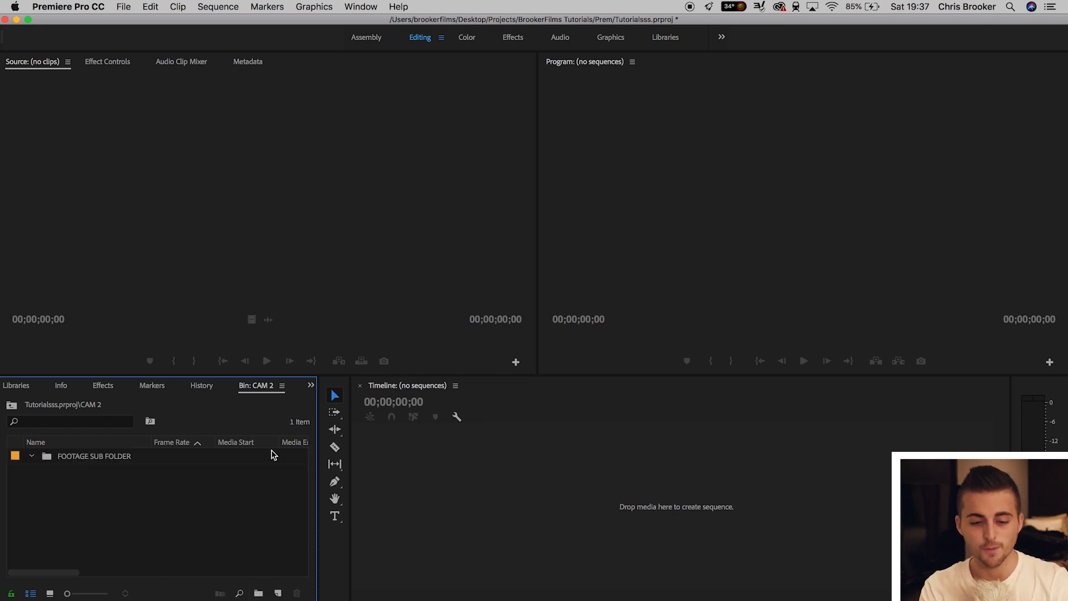
left_click(311, 385)
left_click(333, 399)
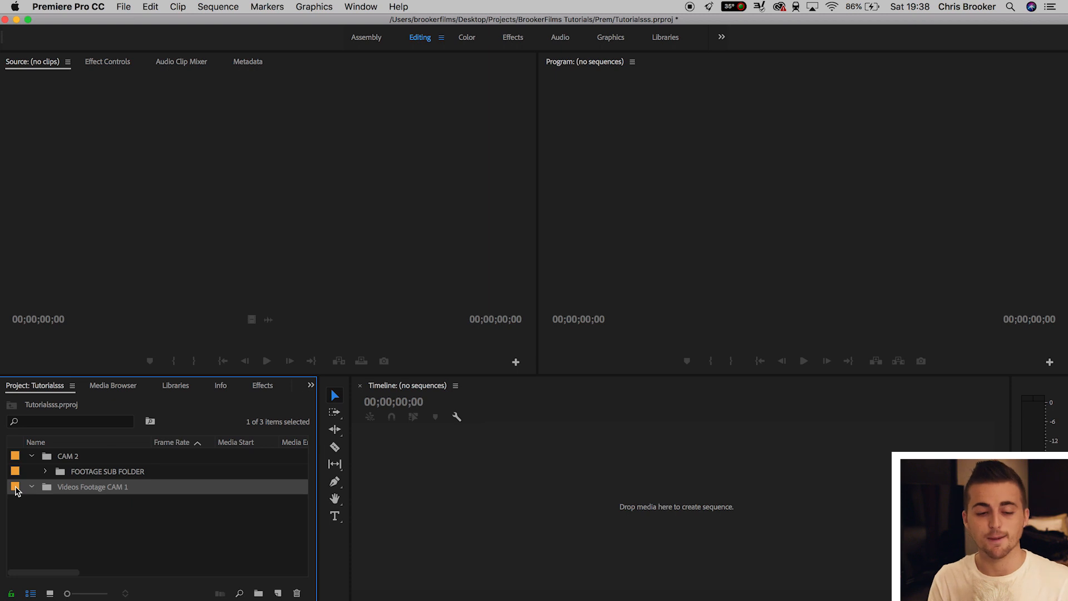
Set the label color of the Videos Footage CAM 1 bin to Yellow.
left_click(80, 485)
left_click(43, 489)
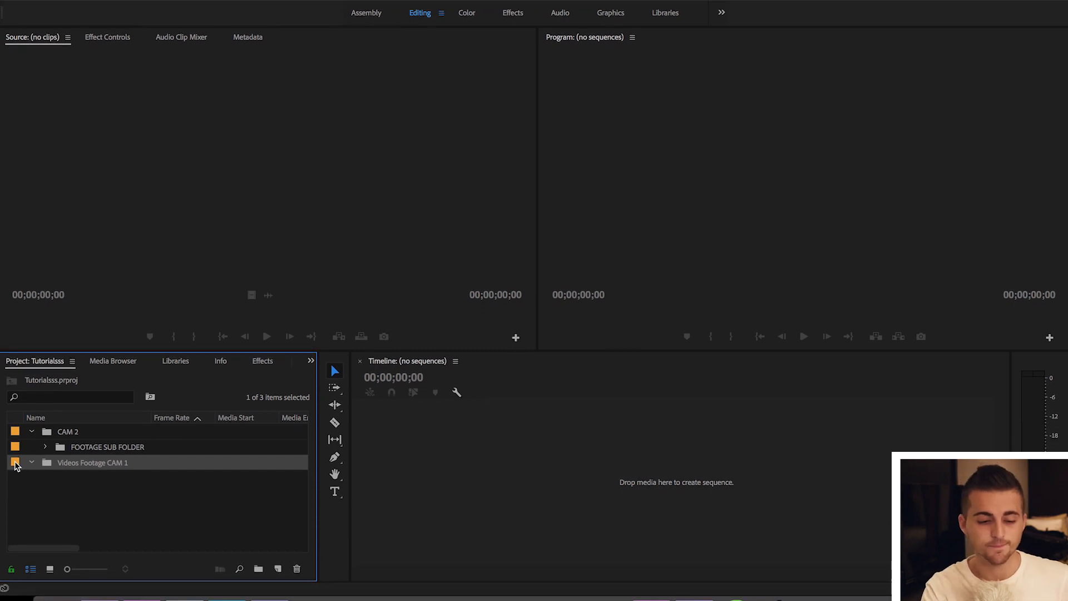
right_click(15, 466)
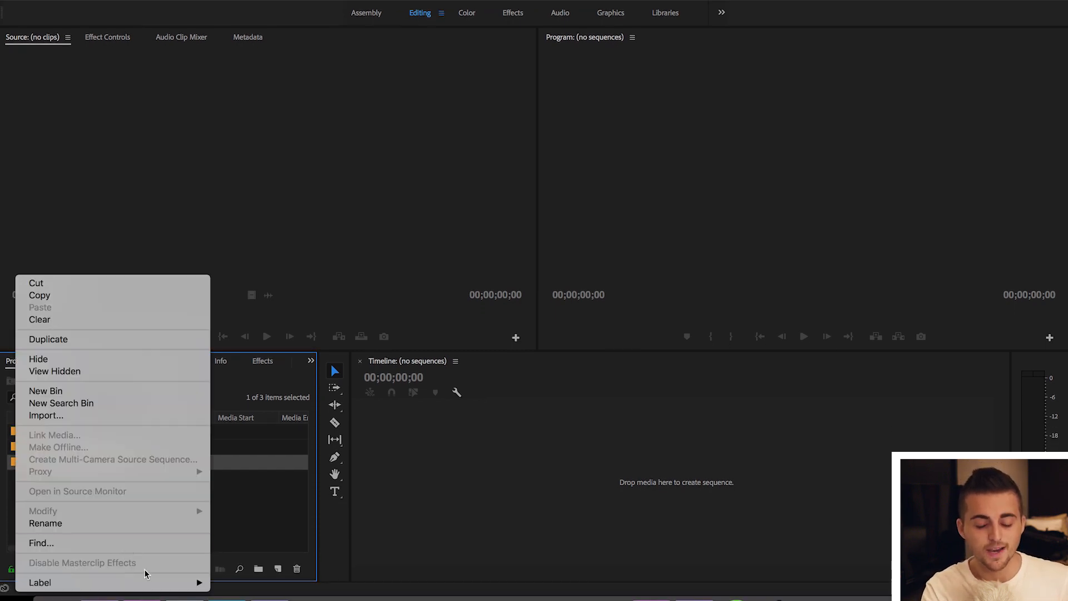
mouse_move(150, 581)
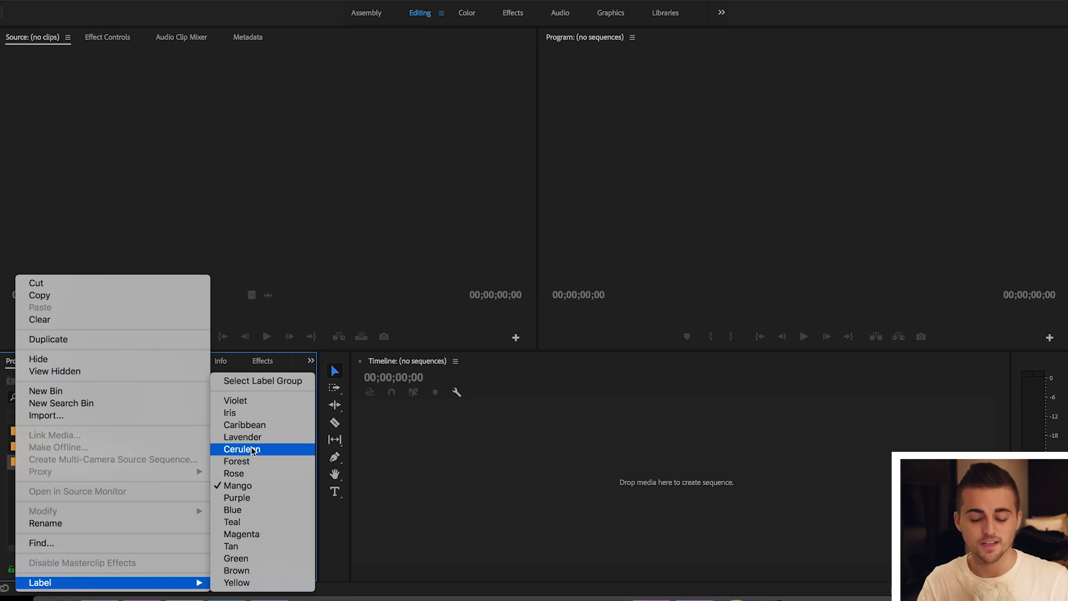
left_click(249, 584)
left_click(156, 512)
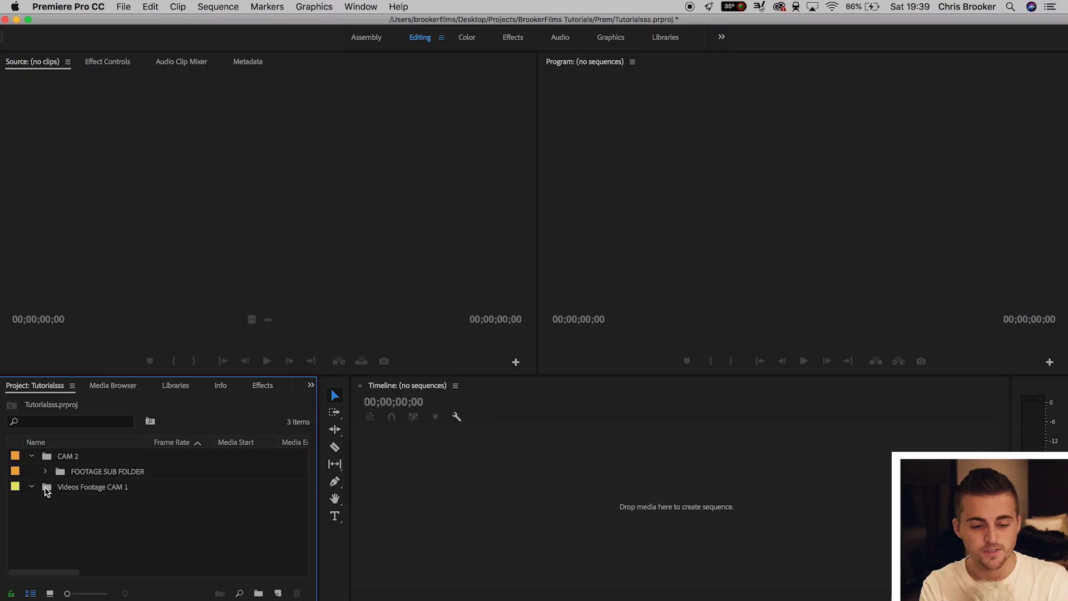
Open the Videos Footage CAM 1 bin and import all the video clips from the Videos 2 folder in Finder into it.
double_click(44, 487)
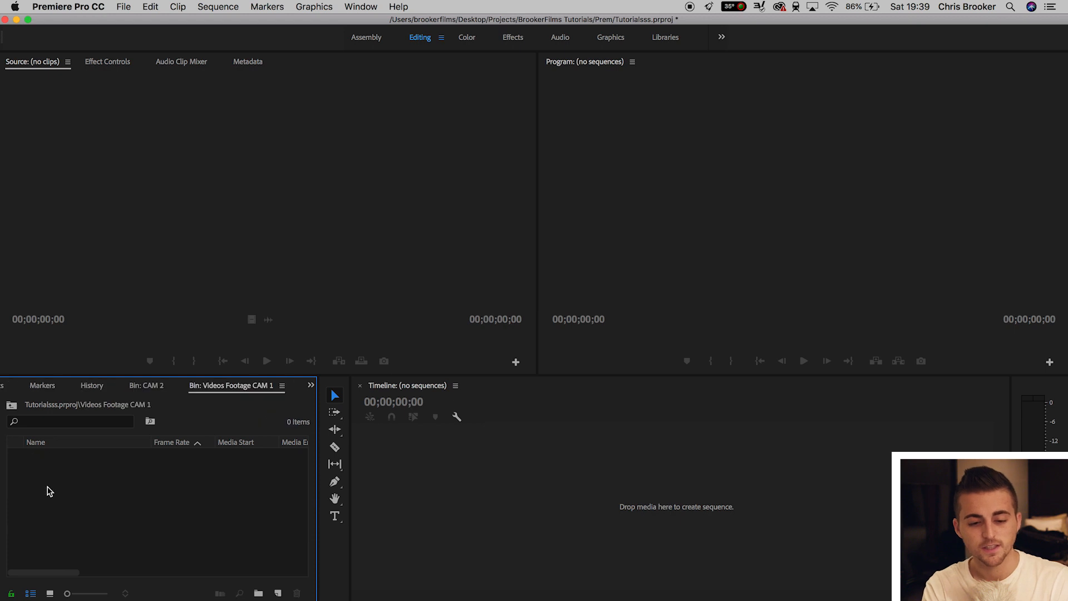
right_click(132, 515)
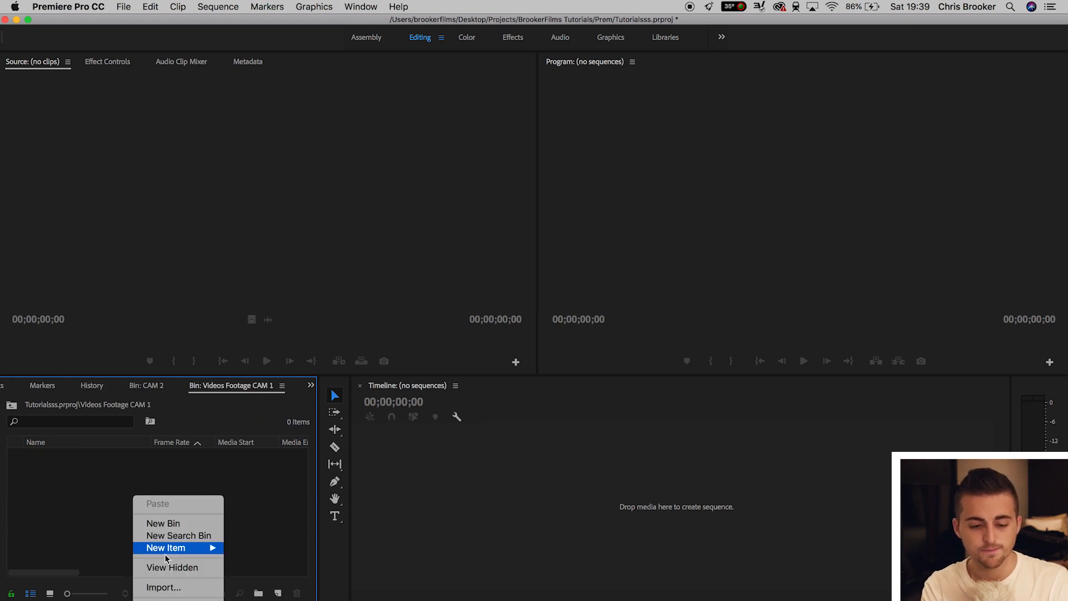
left_click(161, 588)
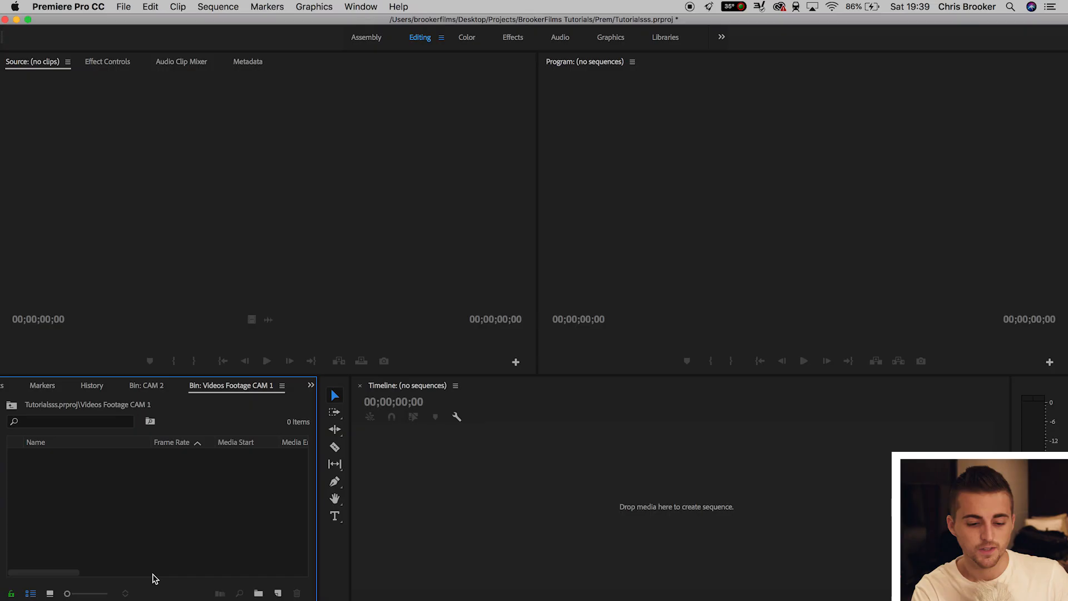
left_click(56, 595)
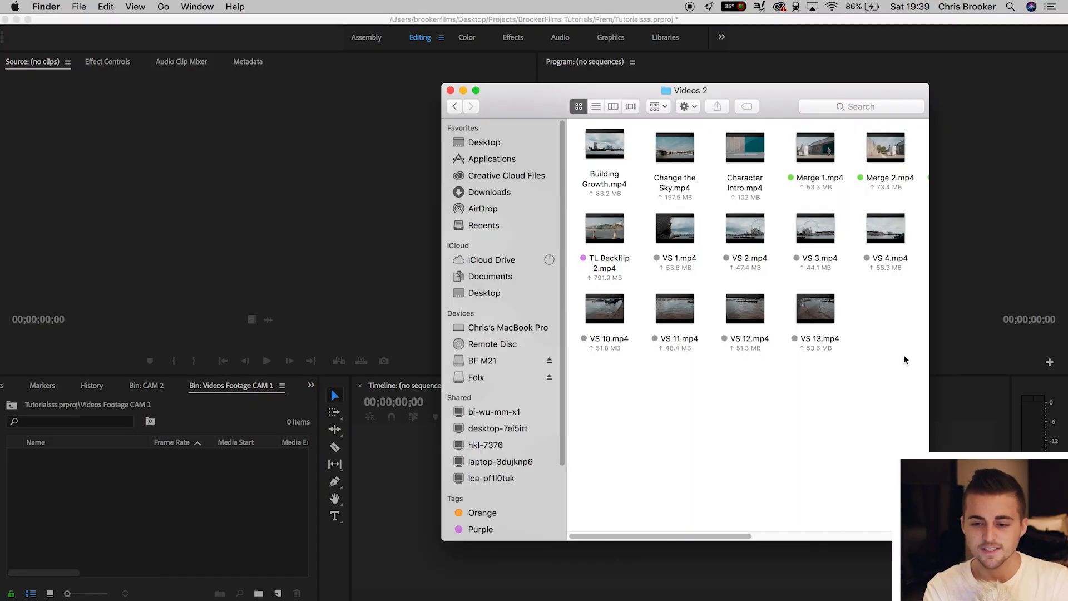
left_click_drag(885, 368, 141, 494)
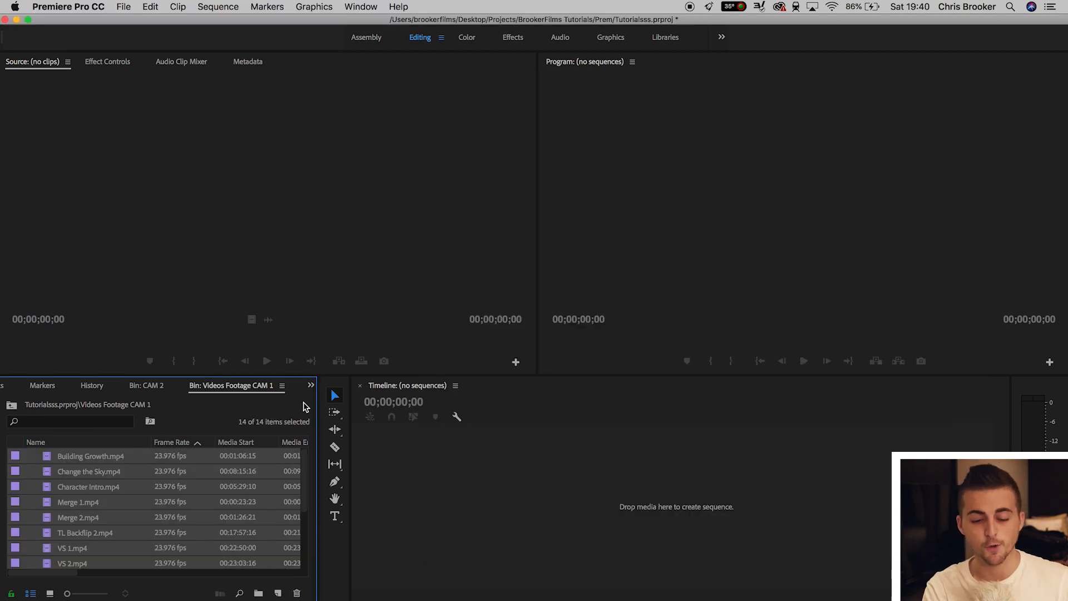
Return to the Tutorialsss project view, look over the imported clips and collapse the Videos Footage CAM 1 bin.
left_click(311, 385)
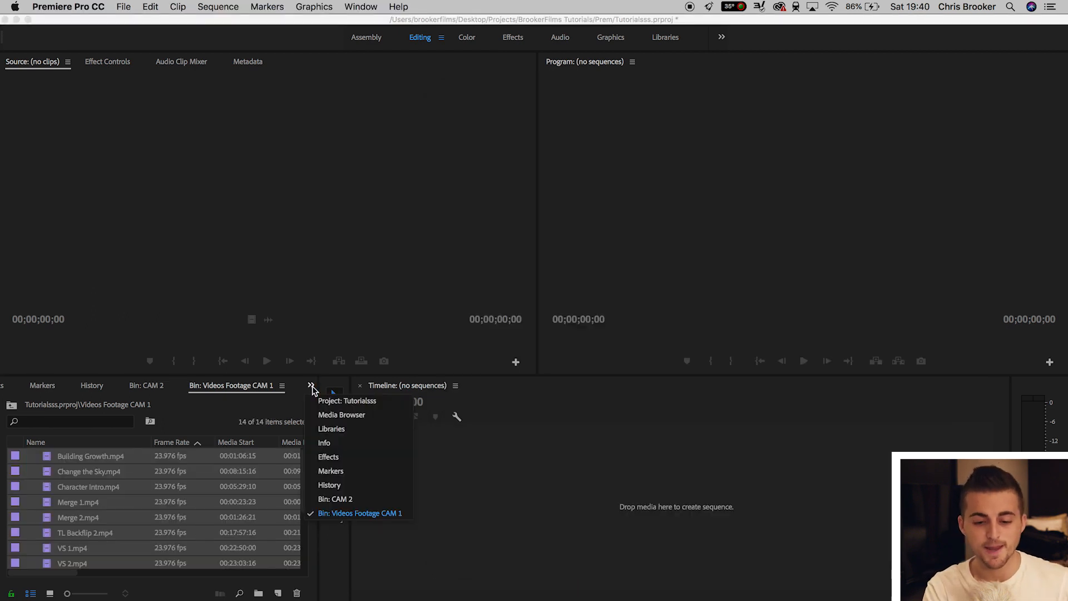
left_click(334, 401)
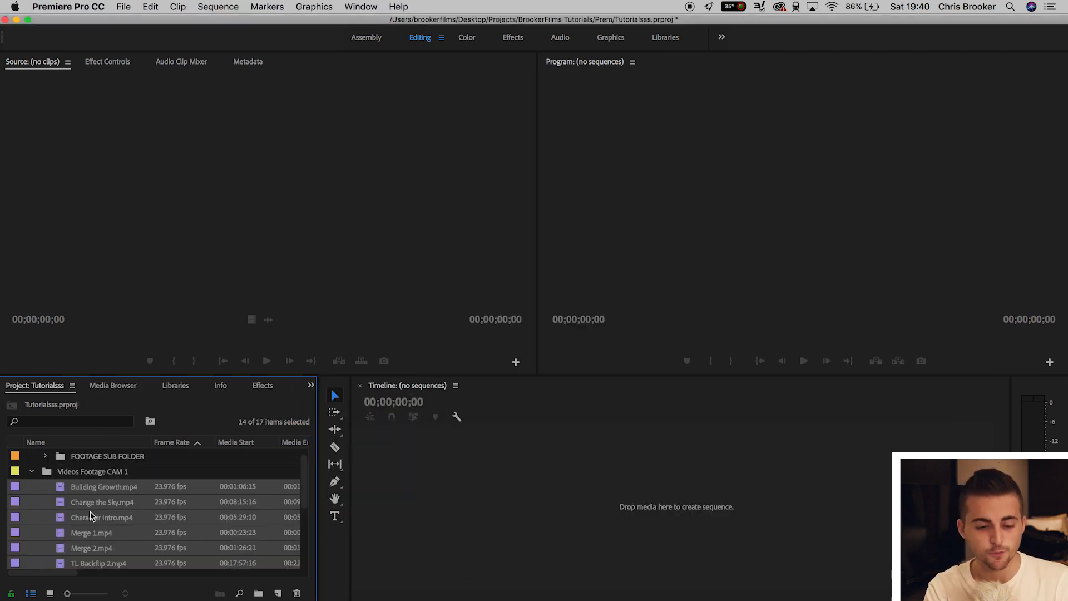
scroll(97, 519, "down", 3)
scroll(97, 517, "up", 5)
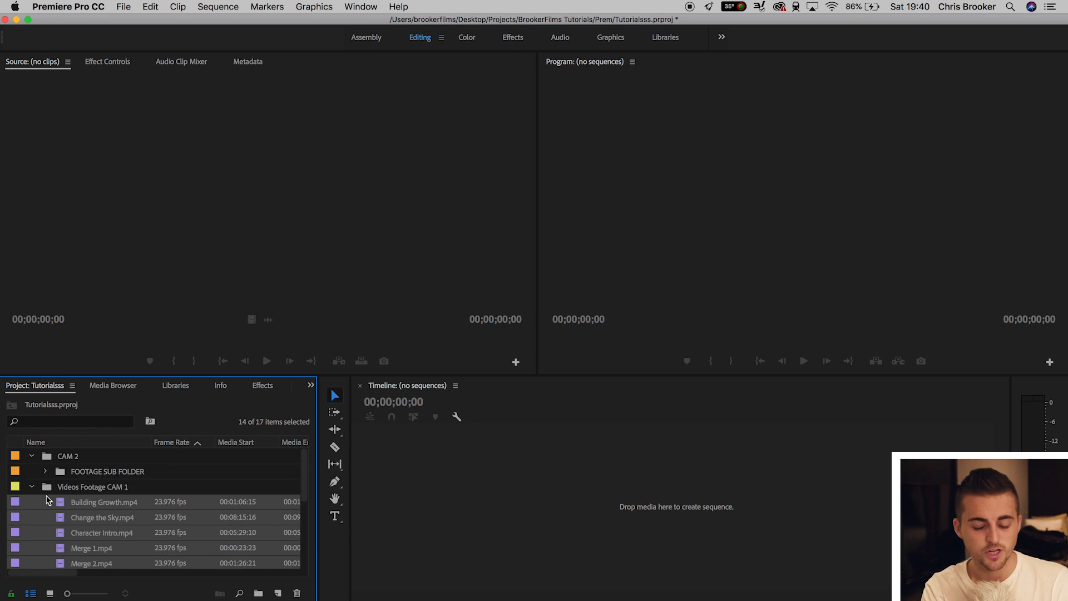
left_click(31, 487)
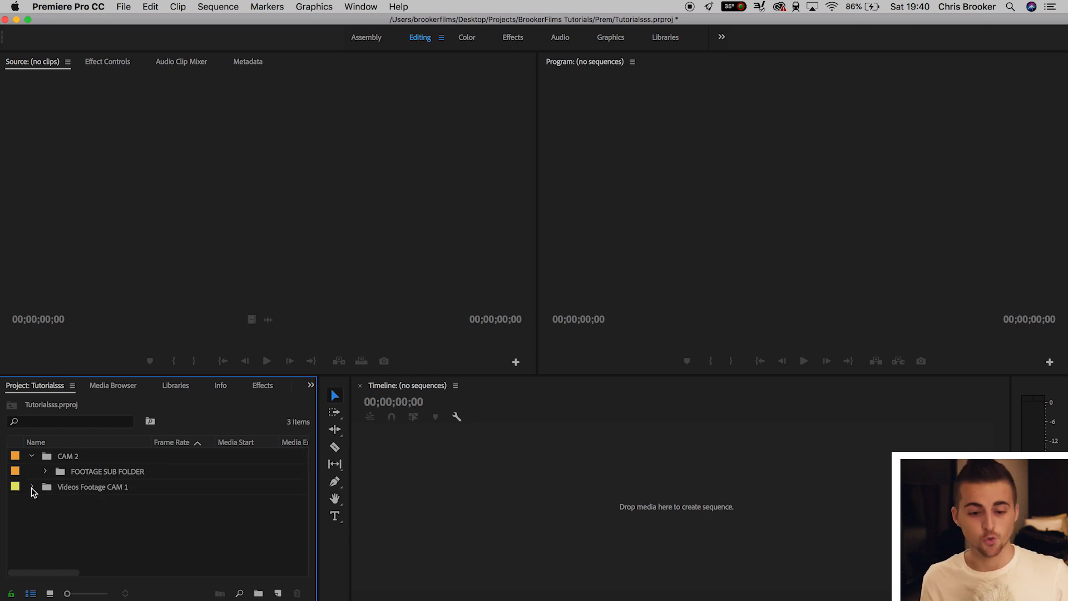
Set the label color of all clips from Building Growth.mp4 to VS 13.mp4 to Yellow and collapse their bin.
left_click(32, 487)
left_click(67, 505)
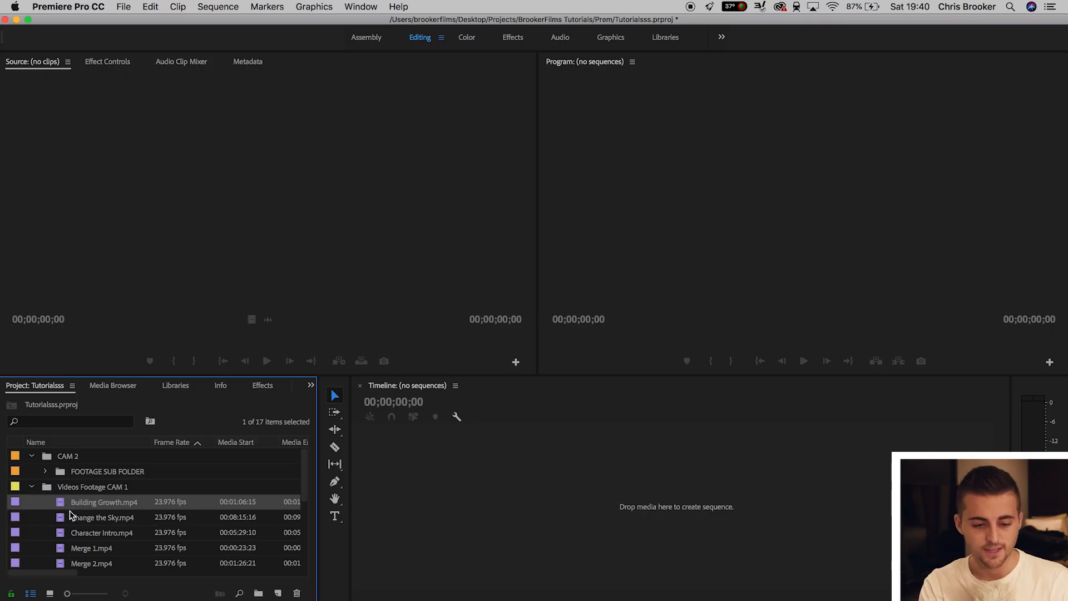
left_click(66, 517)
left_click(64, 504)
scroll(65, 503, "down", 10)
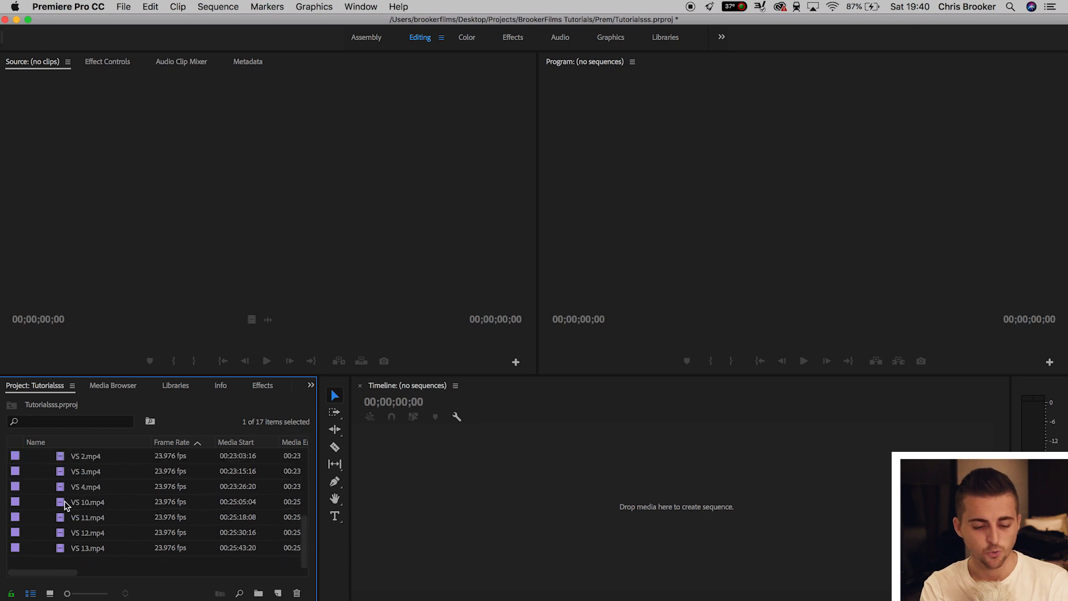
left_click(62, 551, "shift")
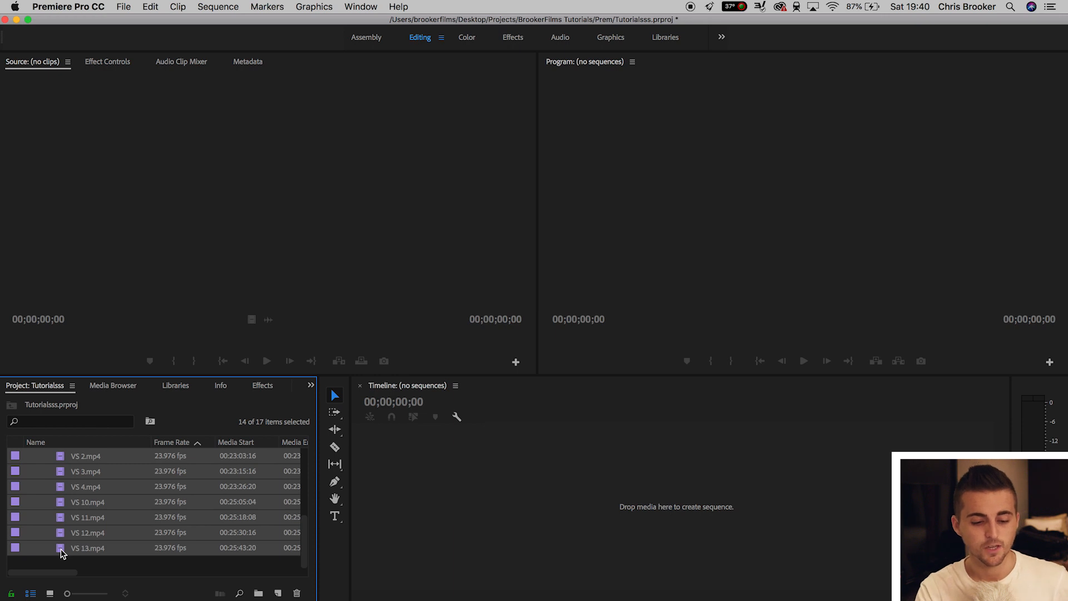
right_click(19, 550)
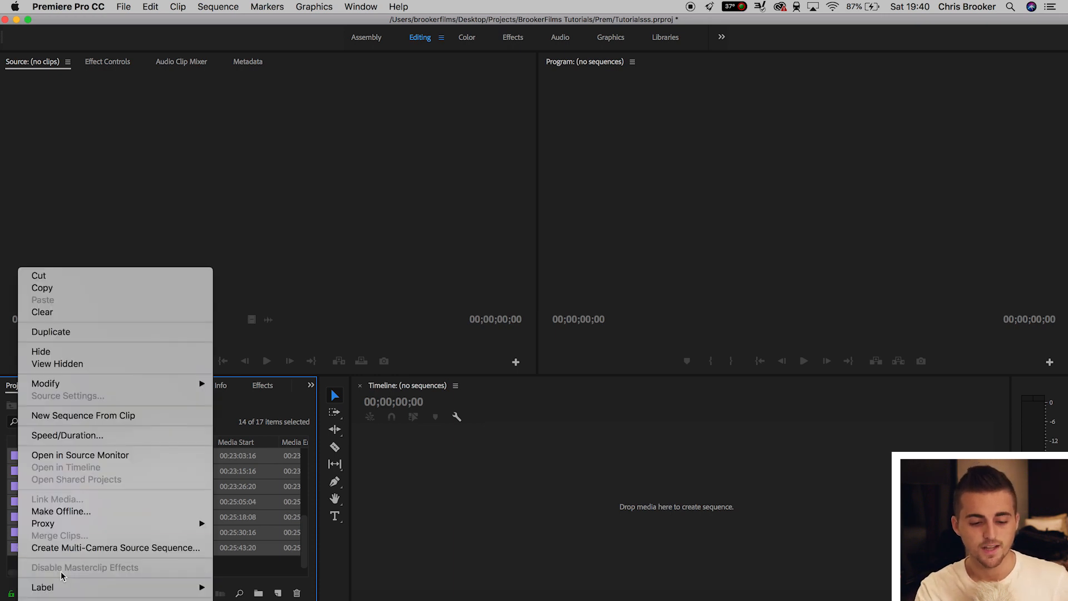
mouse_move(160, 588)
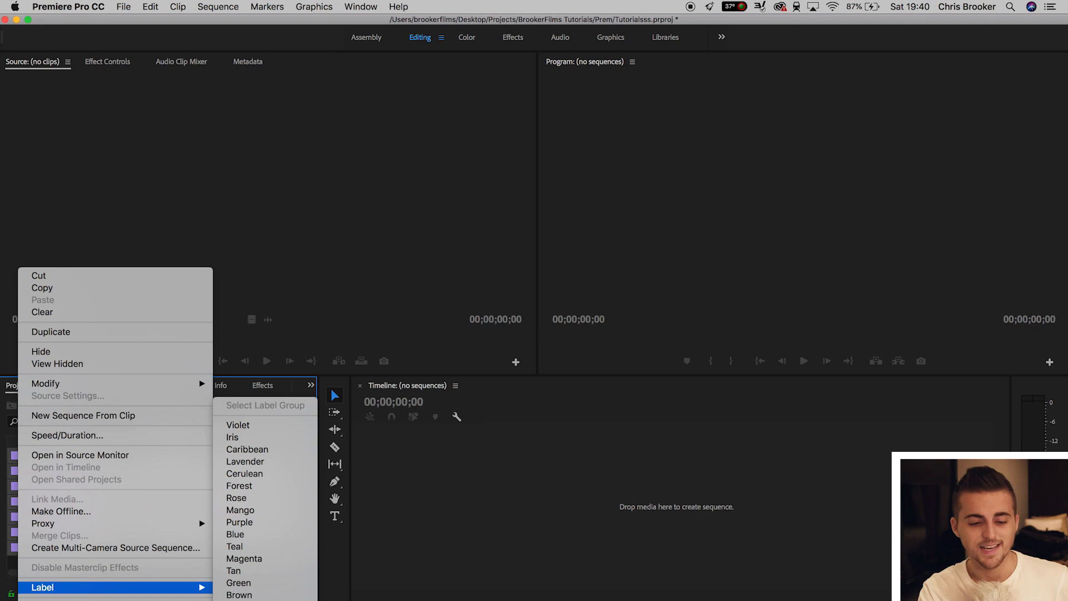
left_click(251, 596)
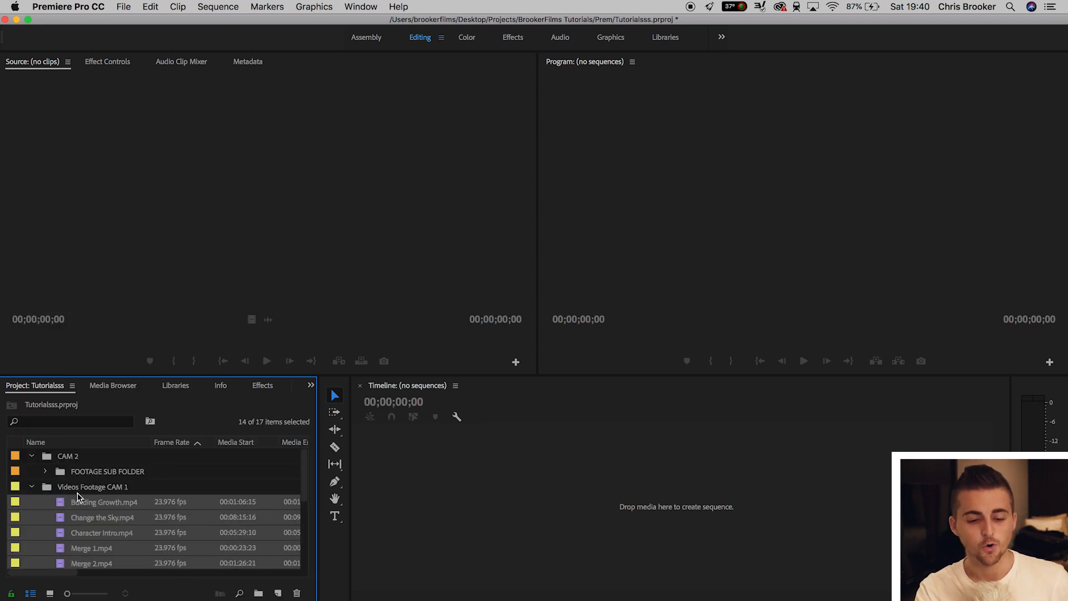
left_click(32, 487)
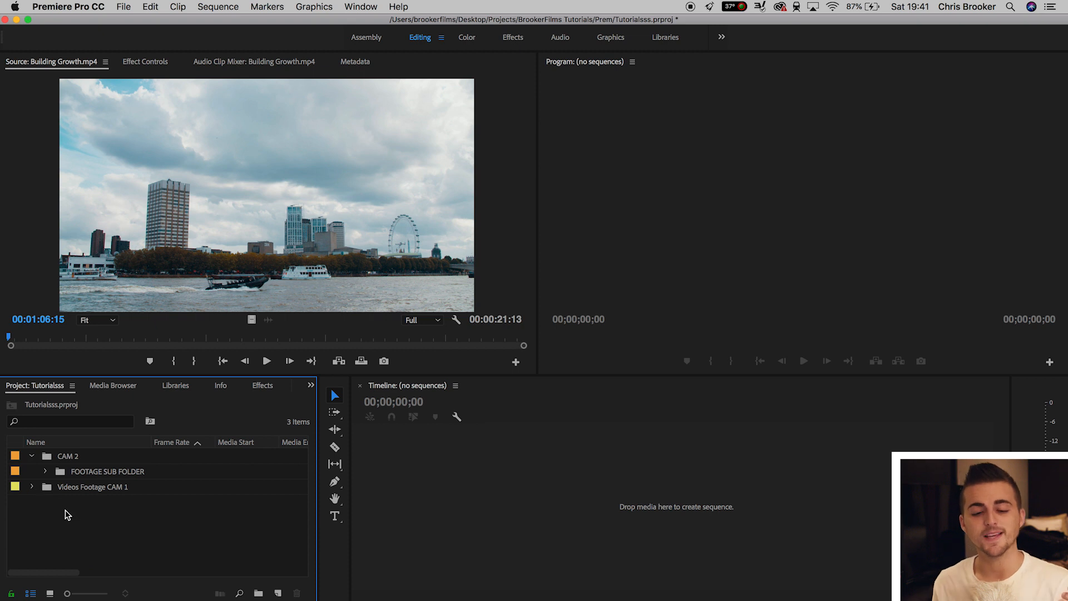
Create a new sequence from the custom 1080 preset, keeping the default sequence name.
left_click(279, 593)
left_click(312, 485)
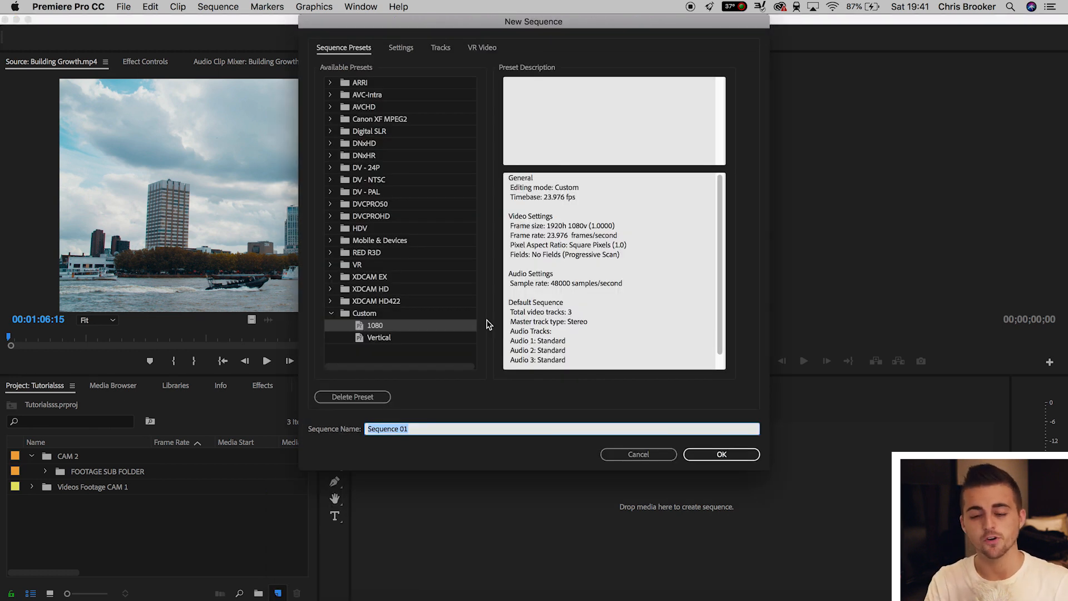
key("Return")
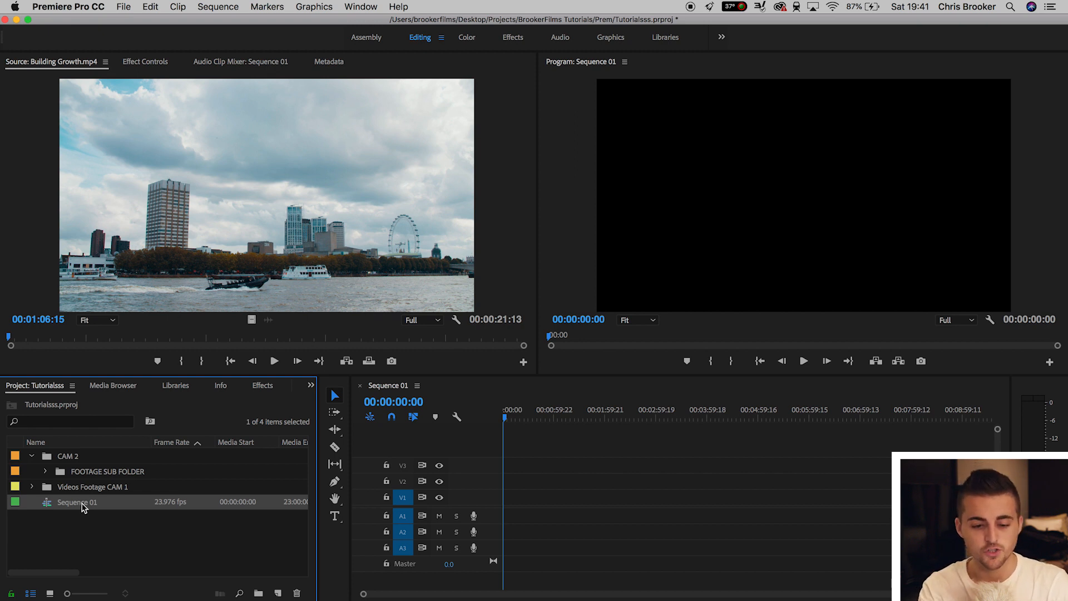
Rename the new sequence in the project as Video 1.
right_click(82, 503)
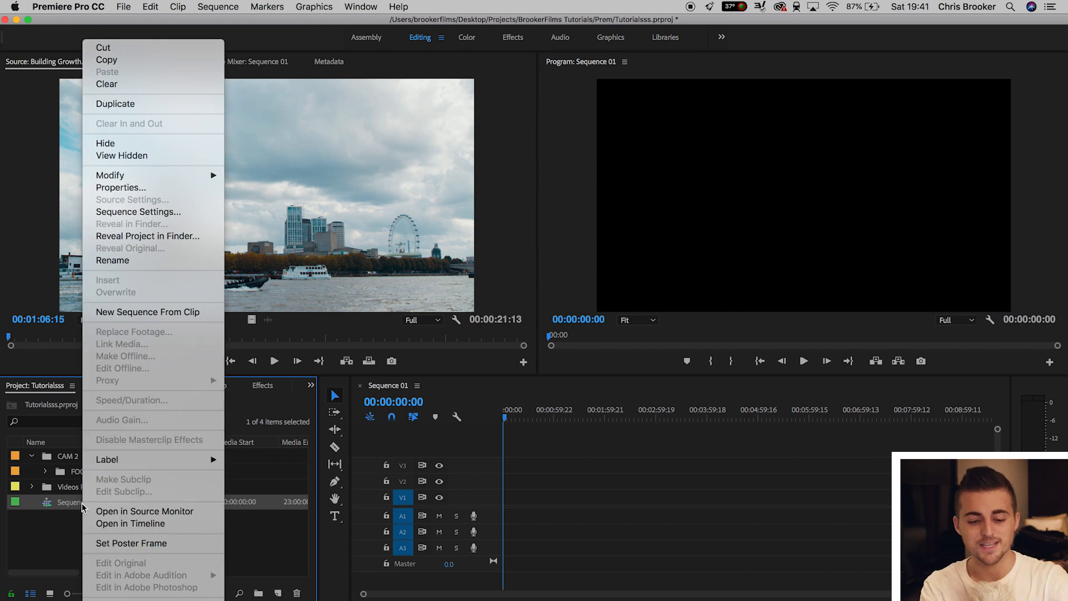
left_click(127, 260)
type("Video")
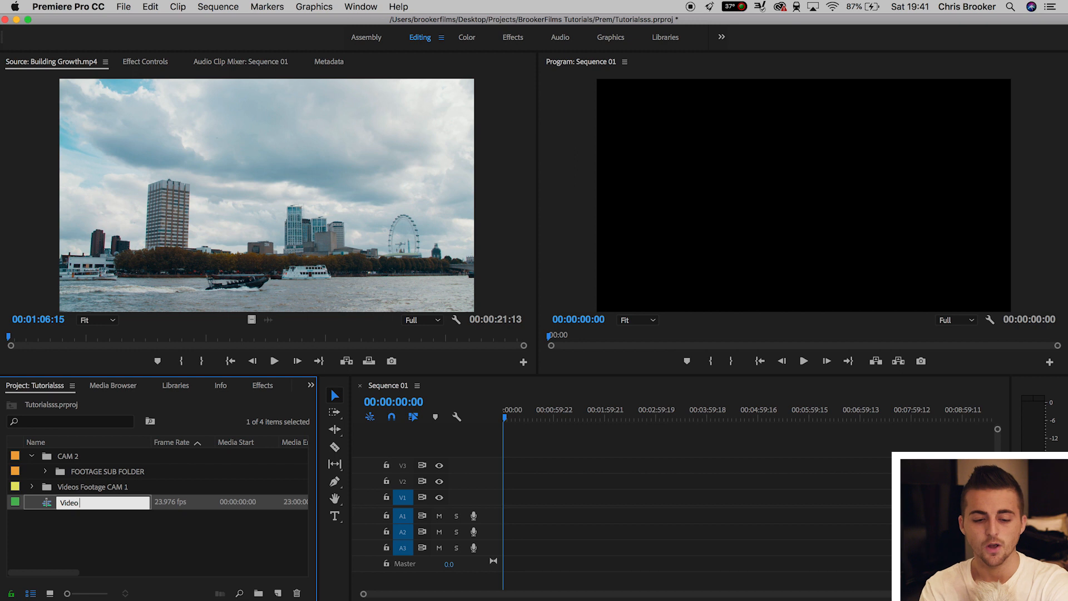
type(" 1")
left_click(100, 522)
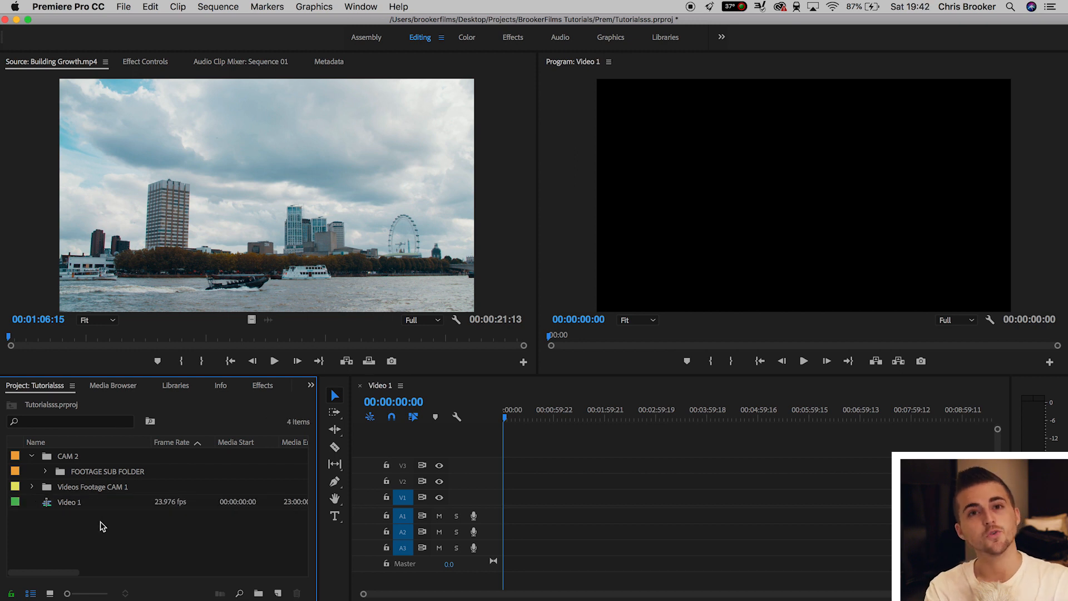
Set the label color of the Video 1 sequence to Green.
left_click(51, 504)
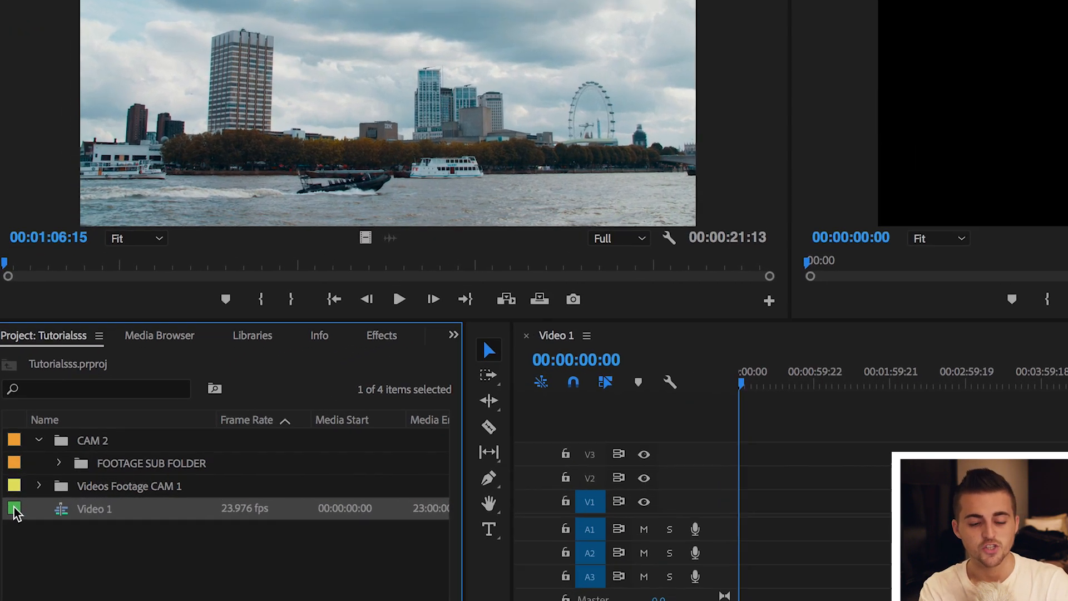
right_click(15, 511)
mouse_move(164, 447)
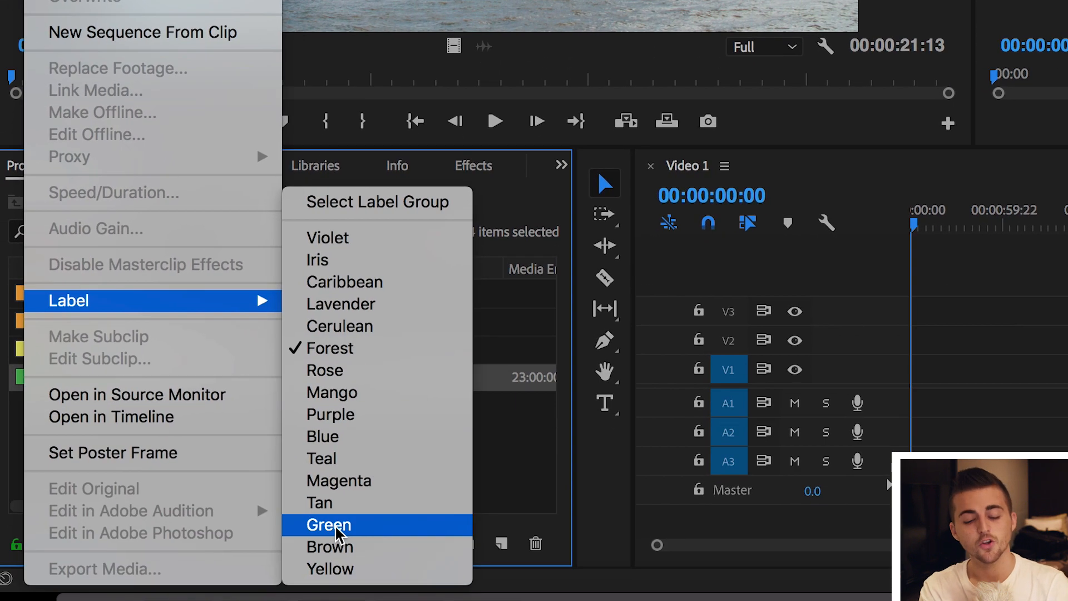
left_click(328, 526)
left_click(259, 445)
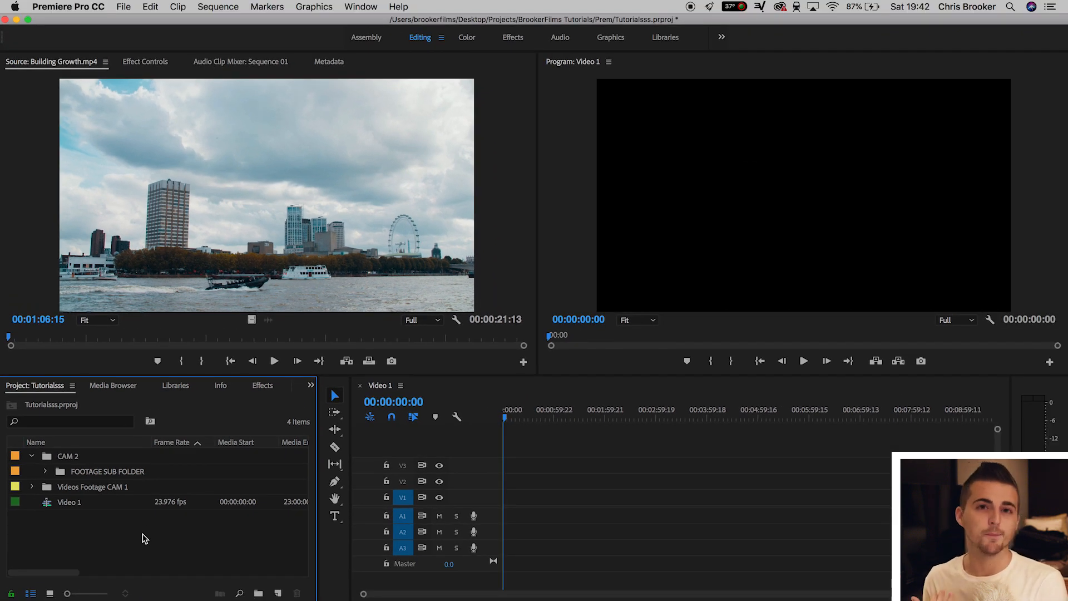
Open the Video 1 sequence in the timeline and expand the Videos Footage CAM 1 bin.
double_click(70, 502)
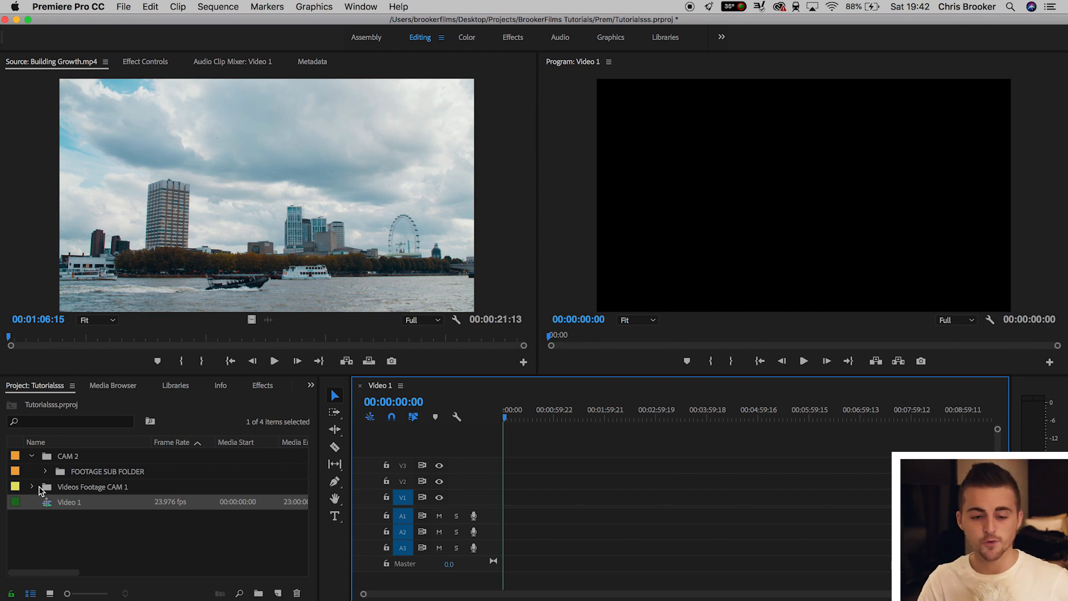
left_click(31, 487)
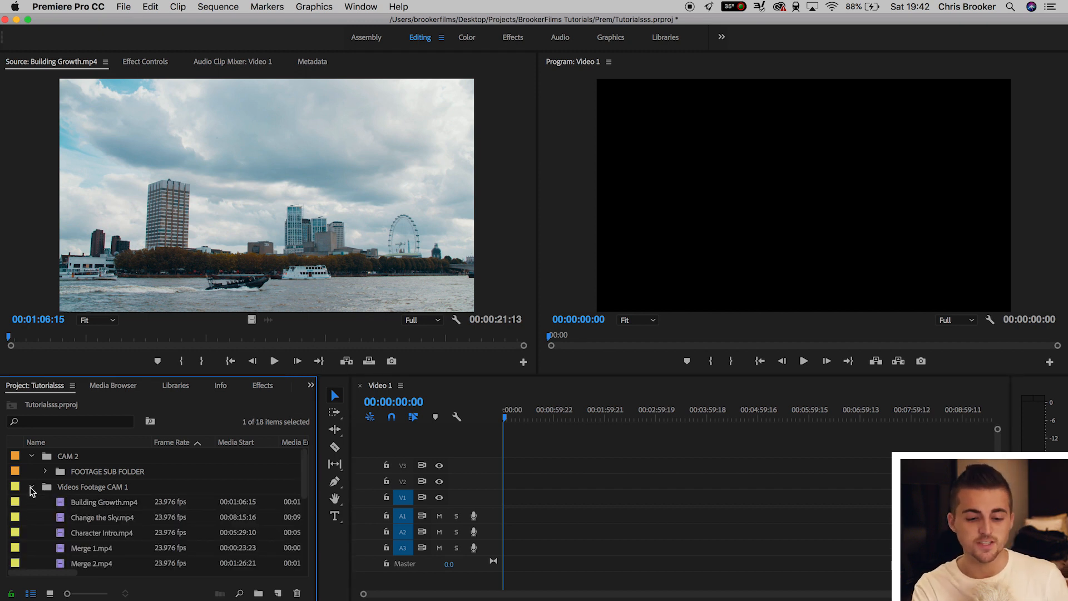
left_click(92, 513)
Place all clips from Building Growth.mp4 to VS 13.mp4 on track V1 at the start of the Video 1 sequence.
scroll(92, 515, "down", 5)
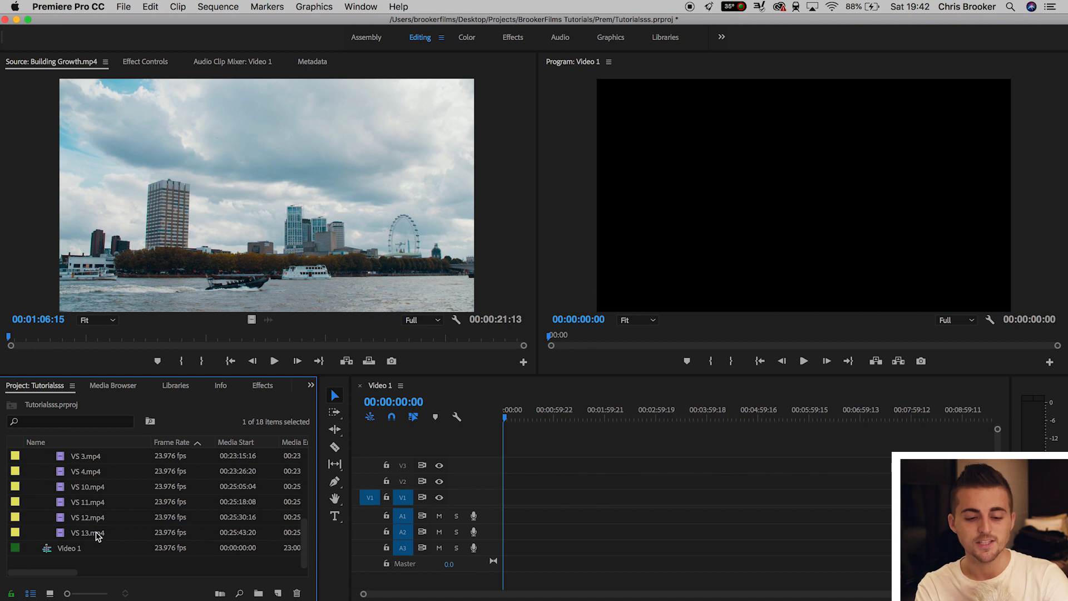
left_click(82, 534)
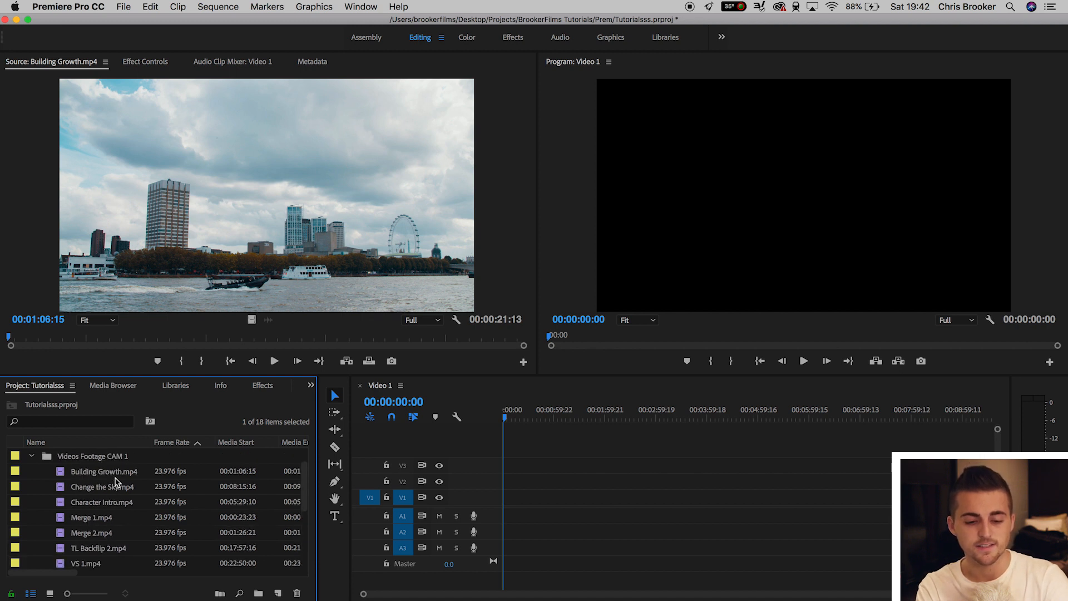
left_click(110, 473)
scroll(109, 518, "down", 5)
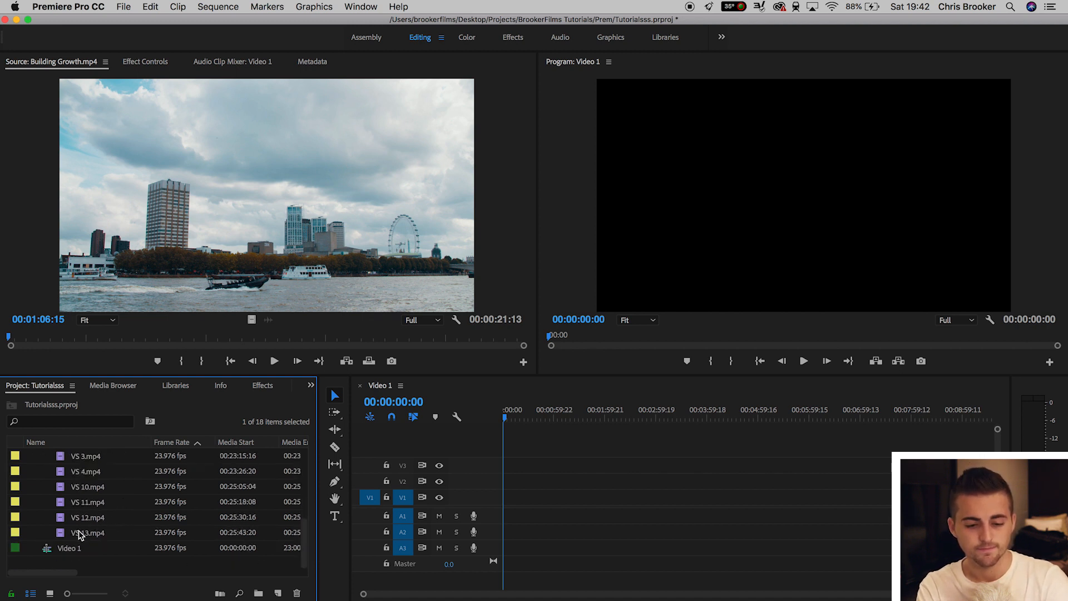
left_click(88, 535, "shift")
left_click_drag(326, 536, 530, 497)
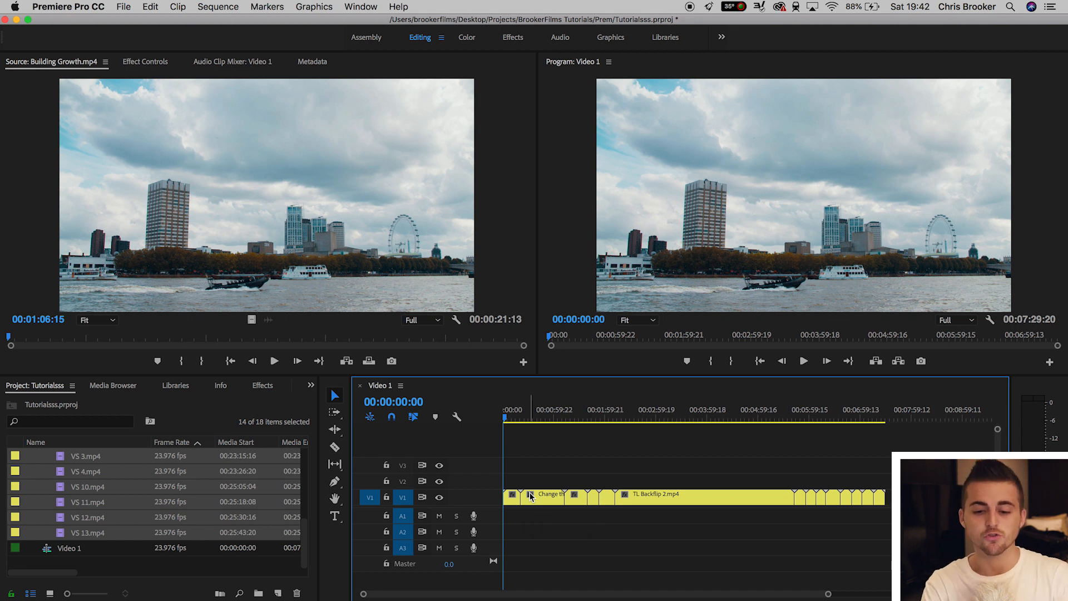
Move the timeline playhead to 00:00:48:18 and delete all the clips from the Video 1 sequence.
left_click_drag(506, 415, 534, 414)
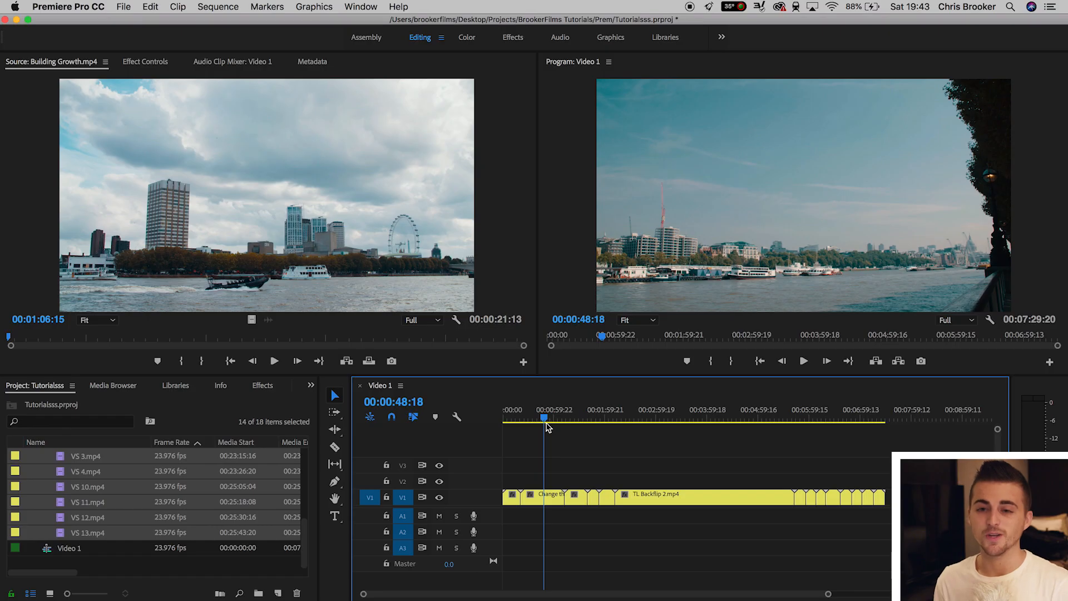
key("Delete")
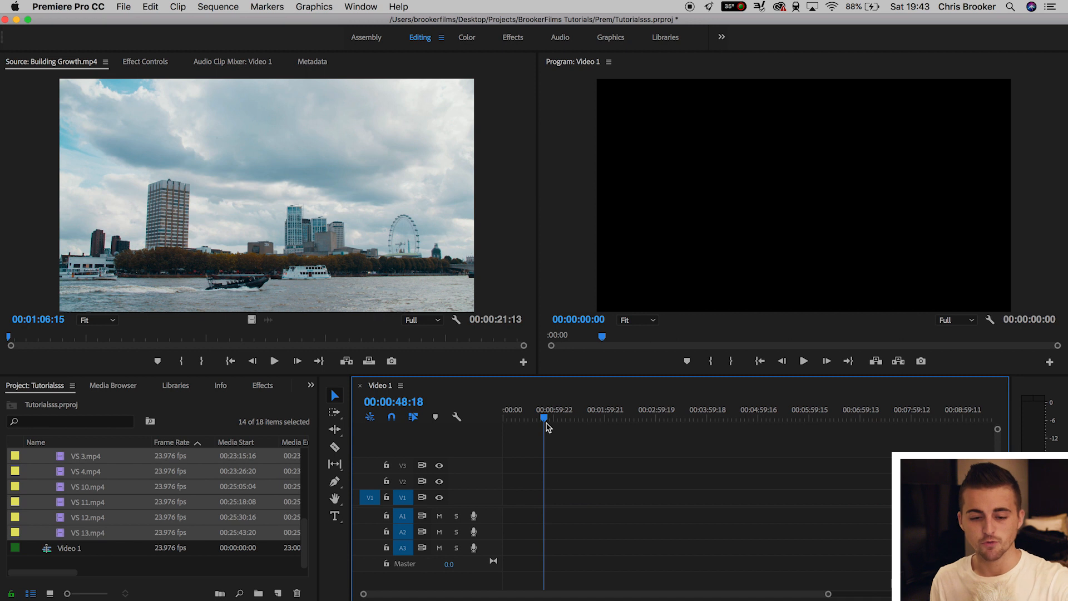
Load Building Growth.mp4 for source preview and mark its In point at 00:01:09:18.
scroll(143, 525, "up", 5)
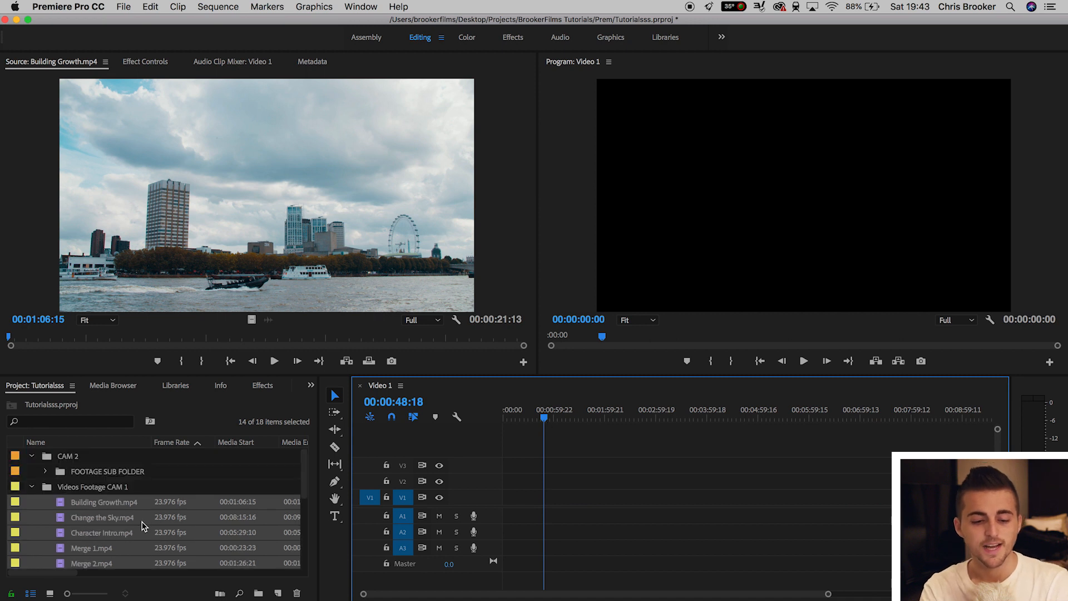
left_click(105, 501)
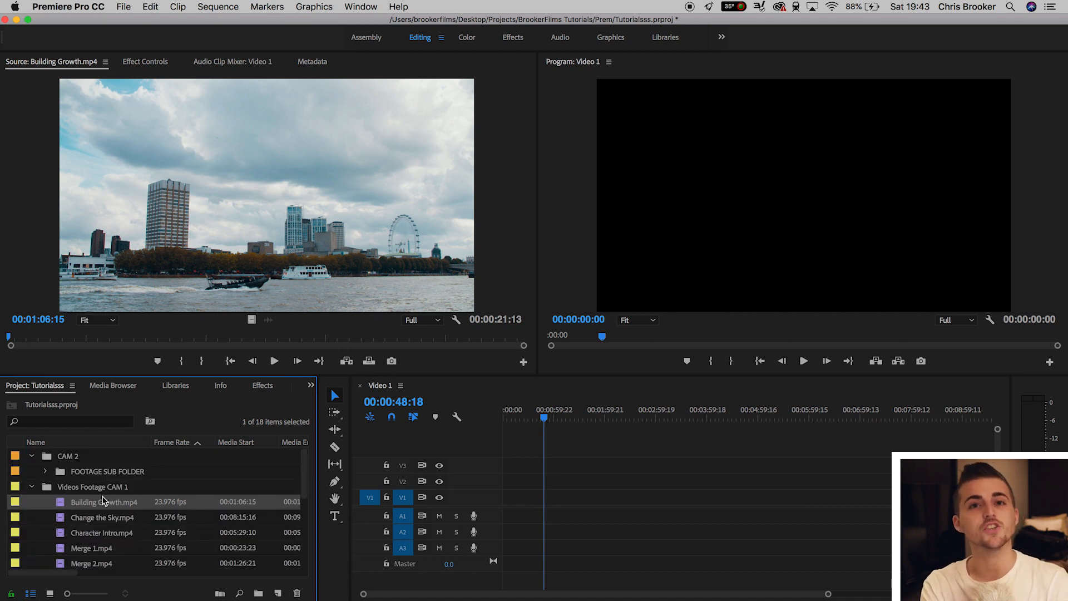
double_click(61, 507)
mouse_move(80, 340)
left_mouse_down()
mouse_move(239, 338)
mouse_move(81, 336)
left_mouse_up()
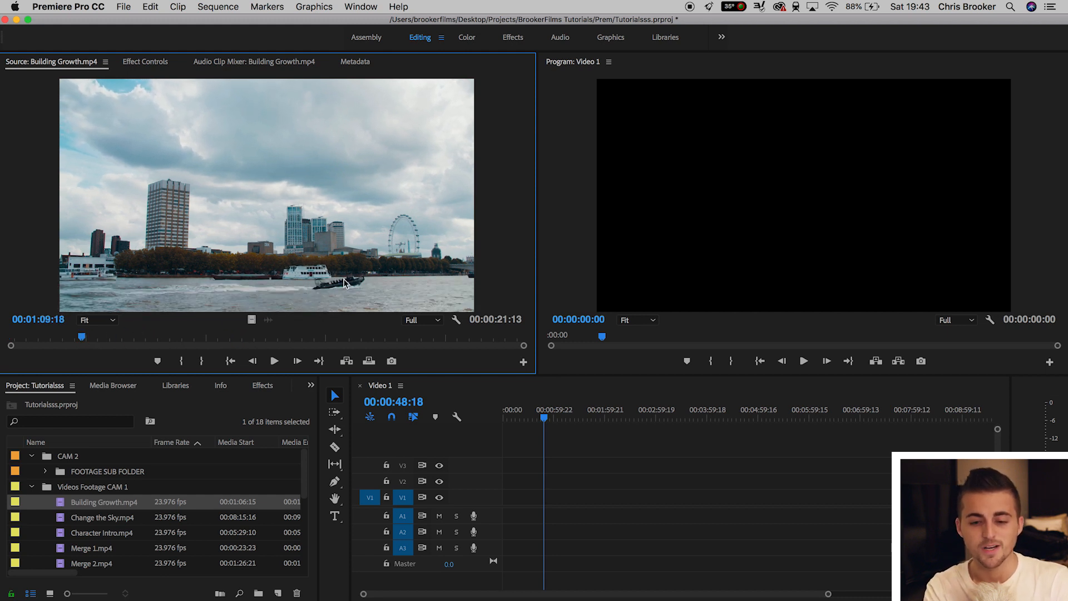
left_click(181, 363)
Mark the Out point of Building Growth.mp4 at 00:01:14:01 and place the marked section on track V1 at the playhead.
left_click_drag(120, 341, 186, 341)
left_click(205, 361)
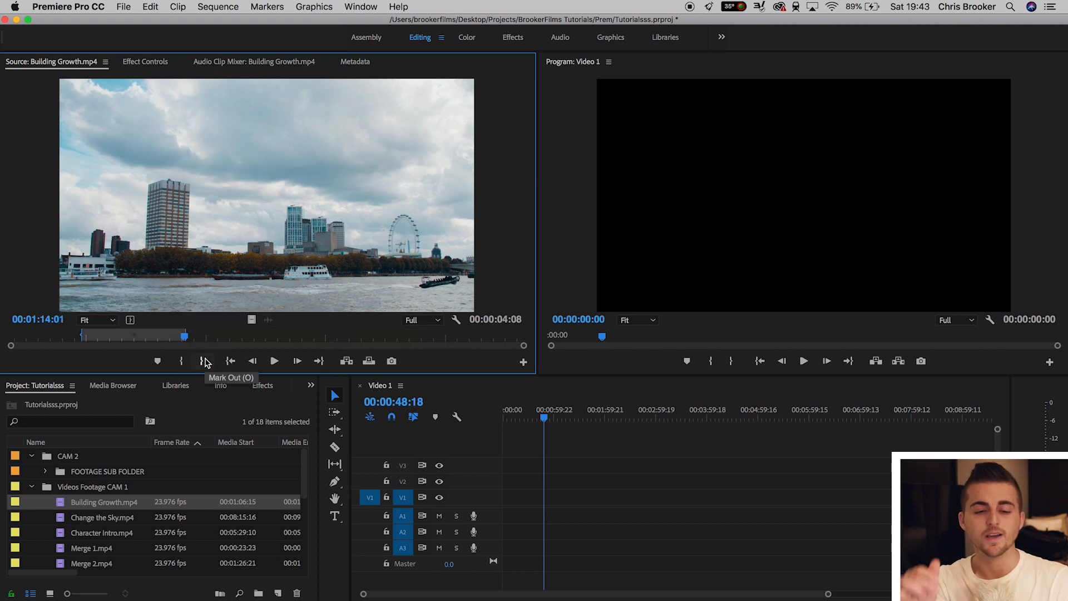
left_click_drag(268, 222, 549, 501)
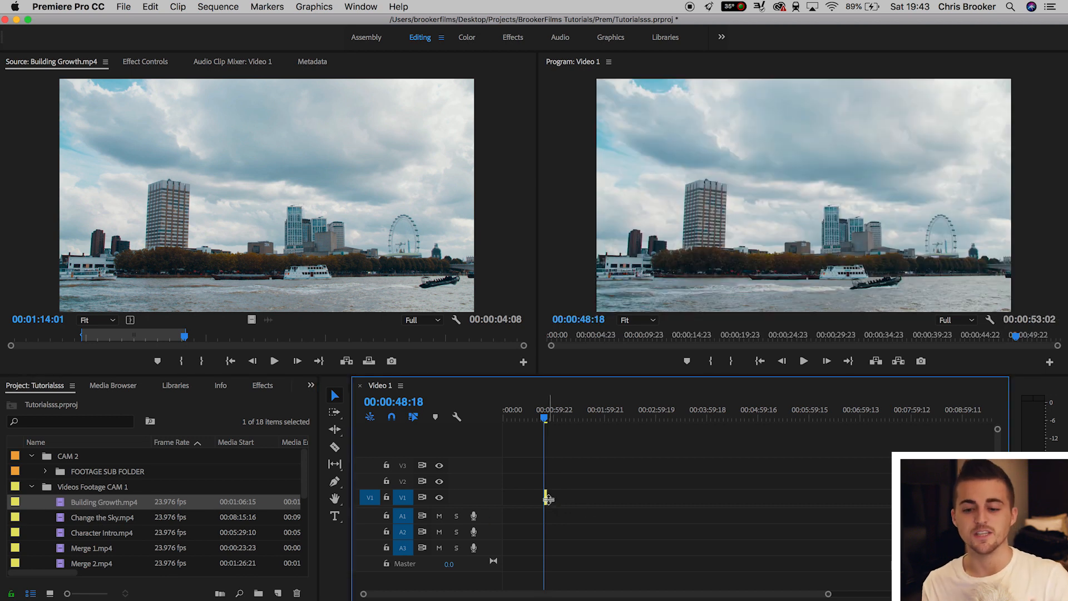